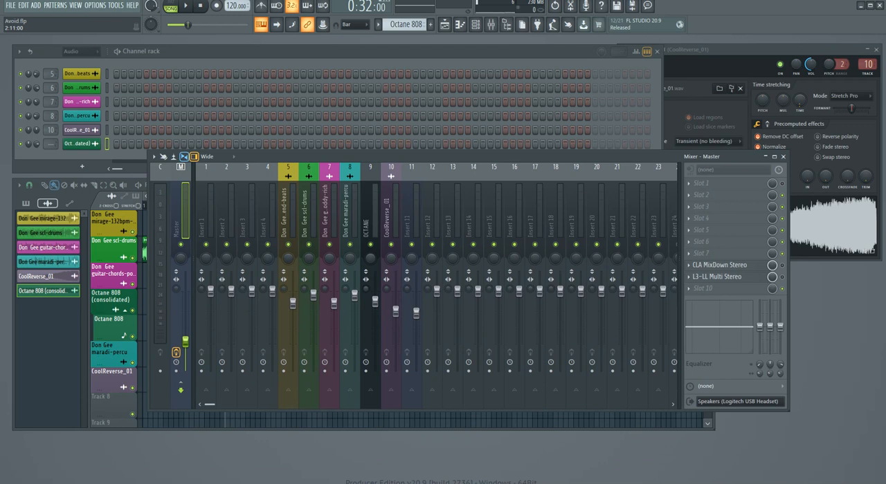
Step: Open the CLA MixDown Stereo effect on the master mixer track and place its window beside the channel rack, clear of the lower mixer inserts
drag(373, 51, 365, 47)
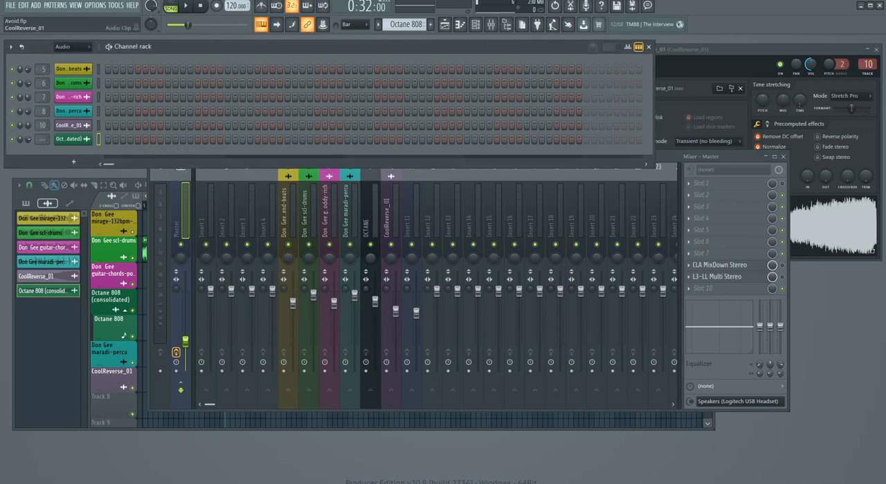
click(177, 223)
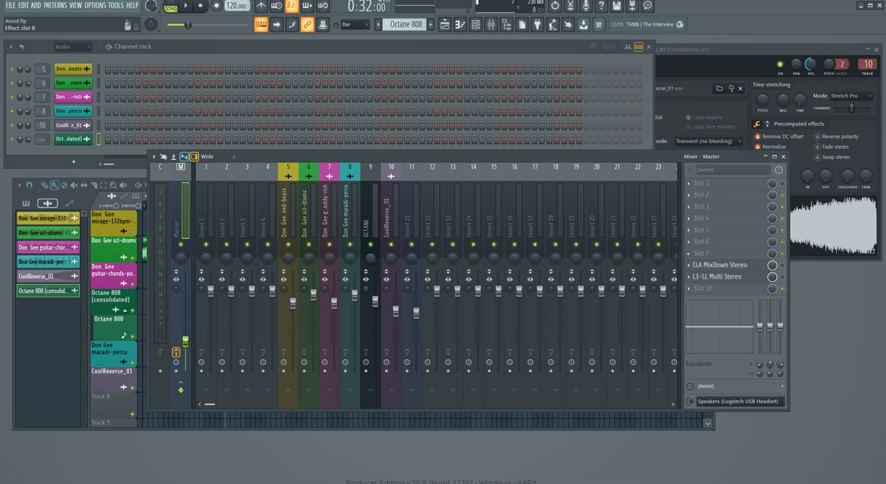
click(719, 265)
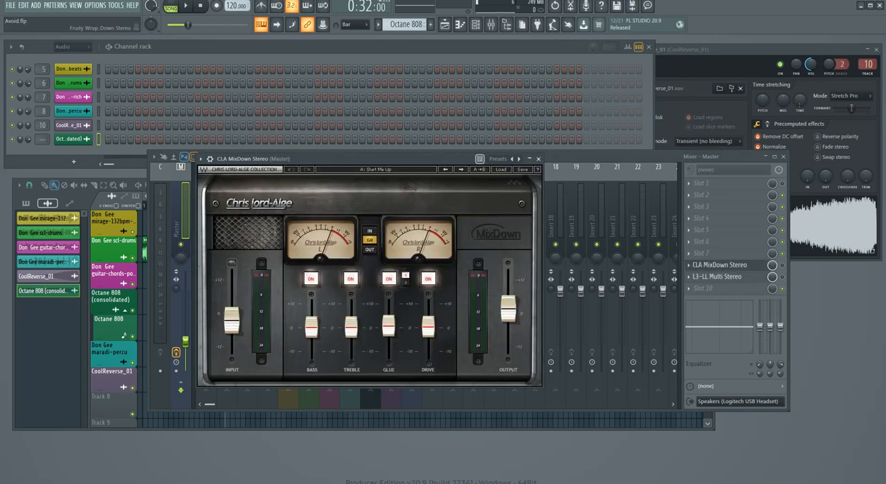
drag(249, 159, 200, 97)
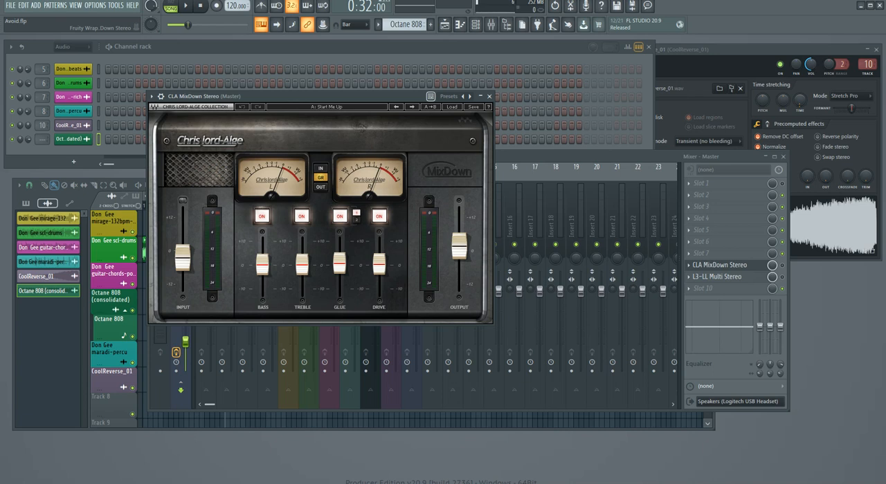
drag(277, 96, 573, 56)
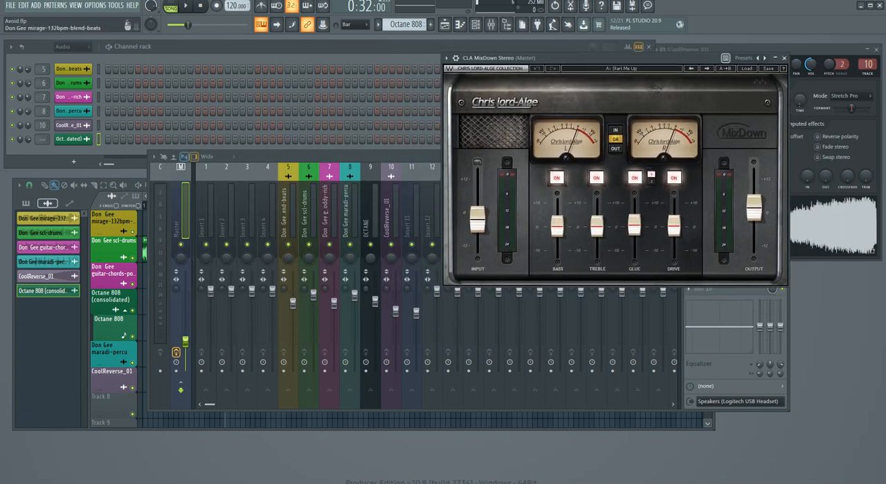
Step: Move the mixer aside and bring the playlist to the front, placed over the lower part of the channel rack
drag(311, 156, 328, 182)
drag(242, 182, 140, 175)
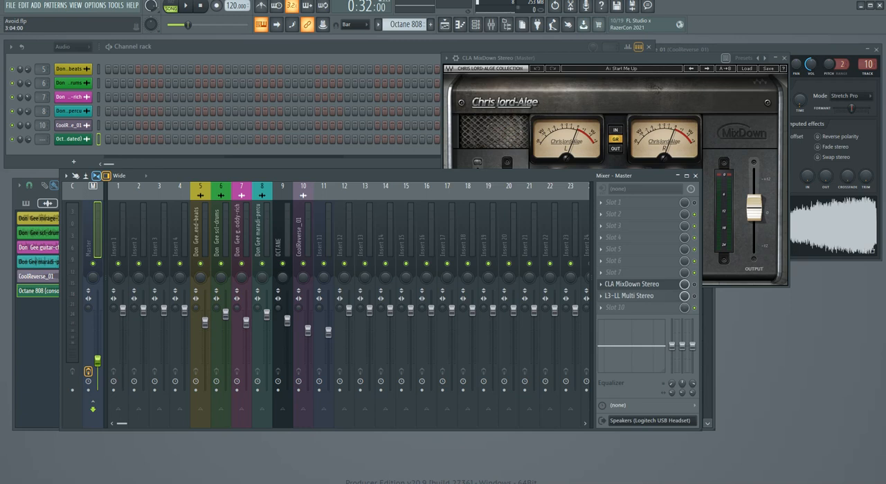
drag(140, 175, 313, 221)
mouse_move(332, 185)
mouse_down()
mouse_move(323, 176)
mouse_move(325, 184)
mouse_up()
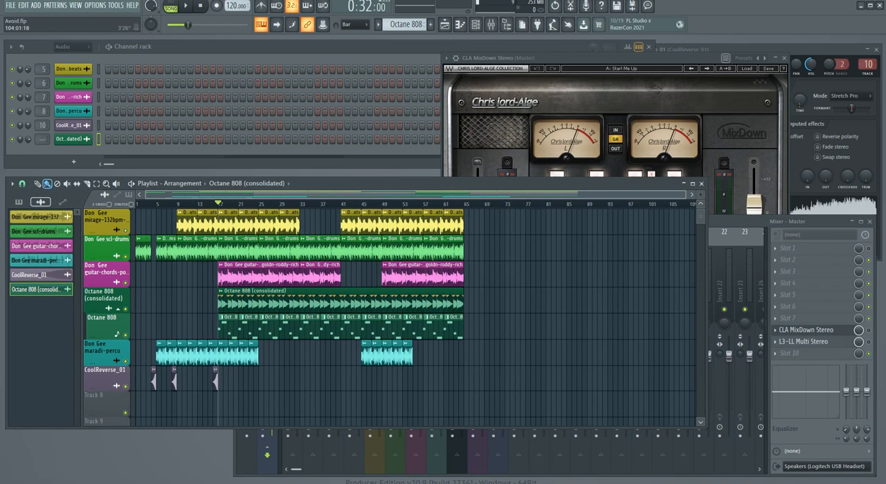
drag(685, 195, 474, 195)
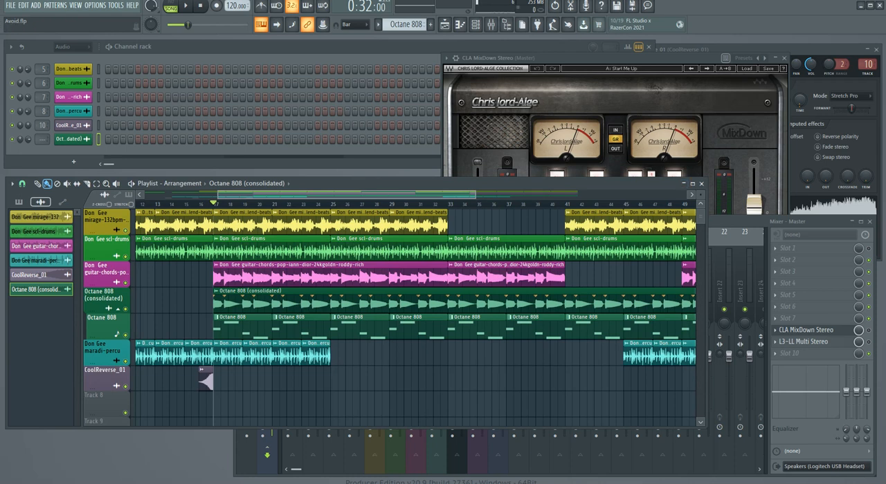
drag(346, 178, 354, 88)
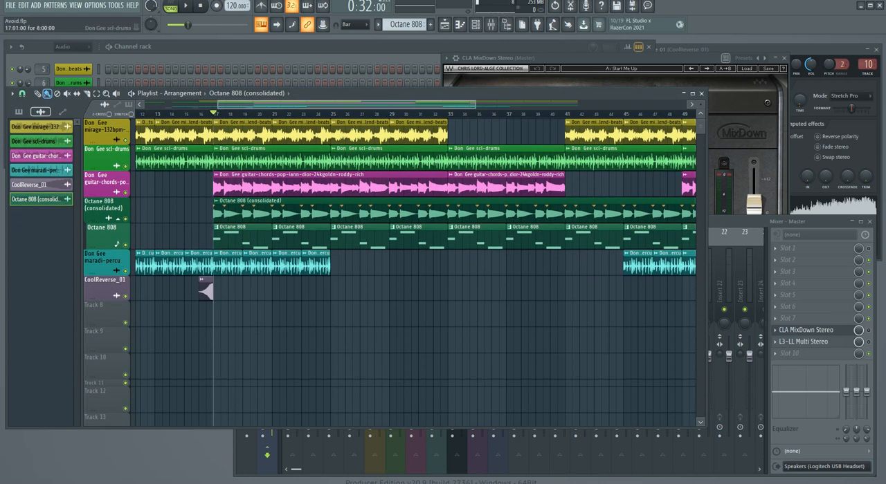
drag(333, 94, 348, 109)
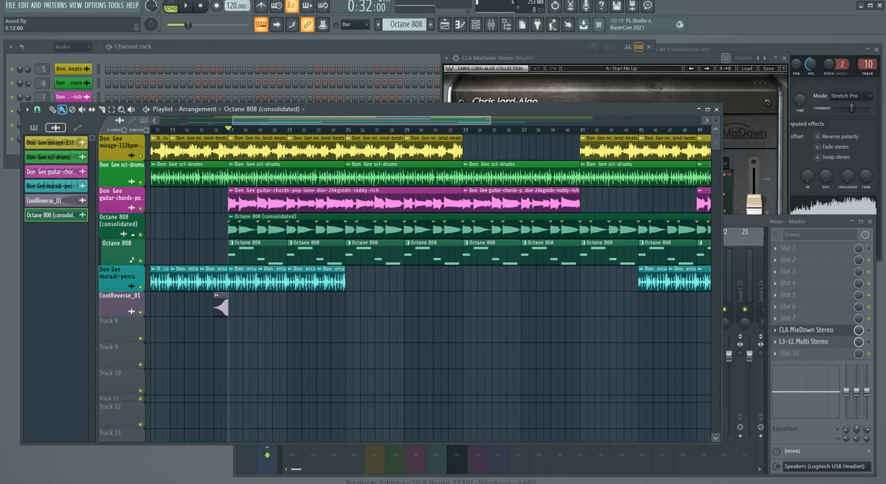
drag(537, 110, 536, 123)
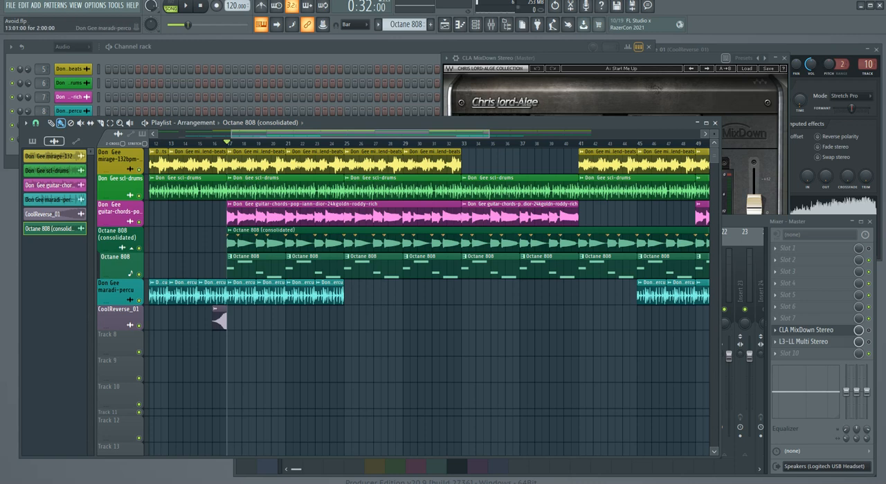
Step: Solo and play the Octane 808 (consolidated) track, and set the master volume to 60% in the mixer
right_click(139, 248)
key(space)
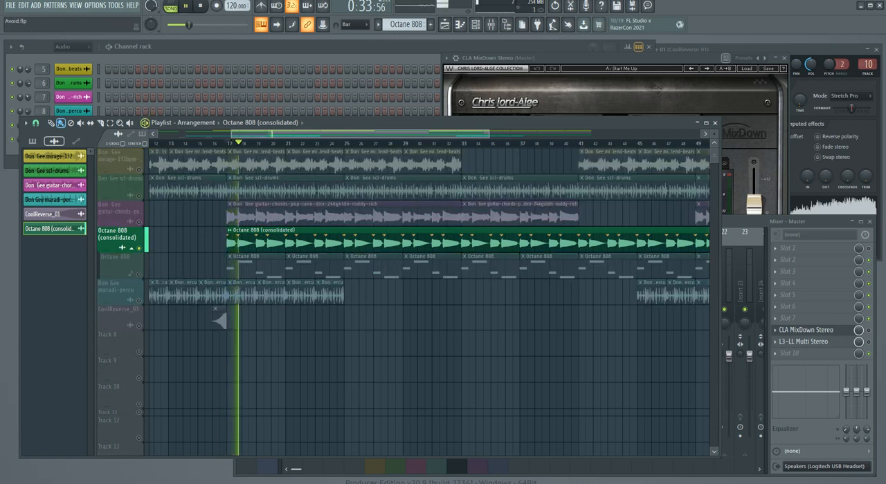
key(F9)
drag(271, 407, 271, 379)
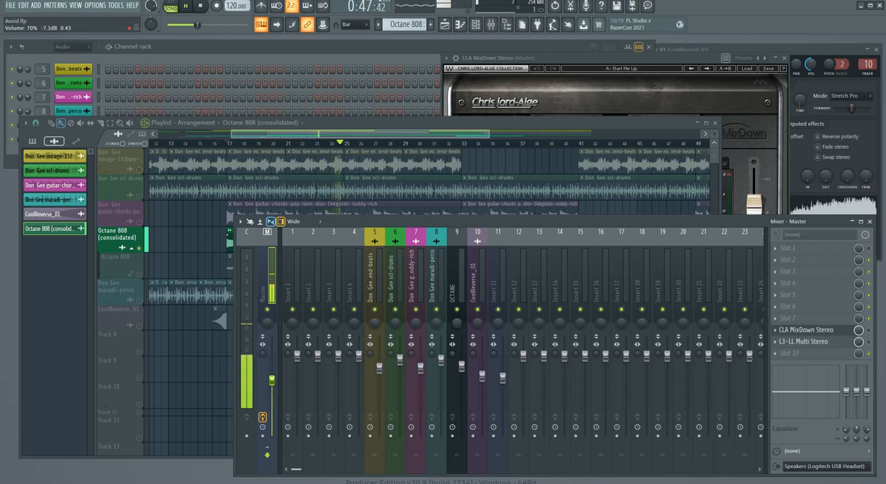
drag(272, 380, 271, 388)
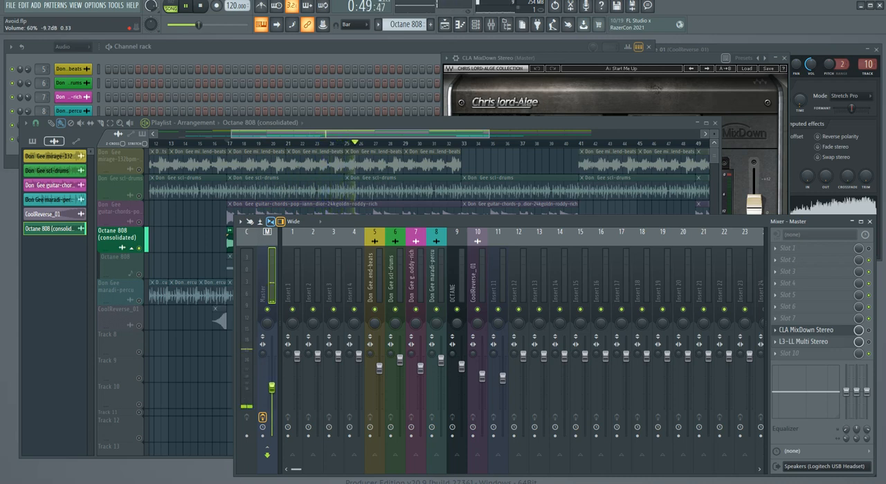
click(123, 244)
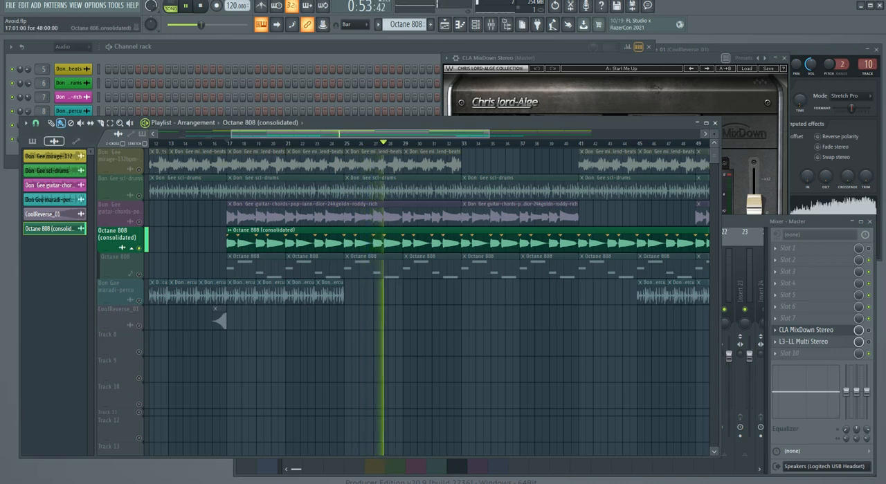
Step: Mute the Octane 808 (consolidated) track and unmute the original Octane 808 pattern track during playback
drag(489, 134, 381, 134)
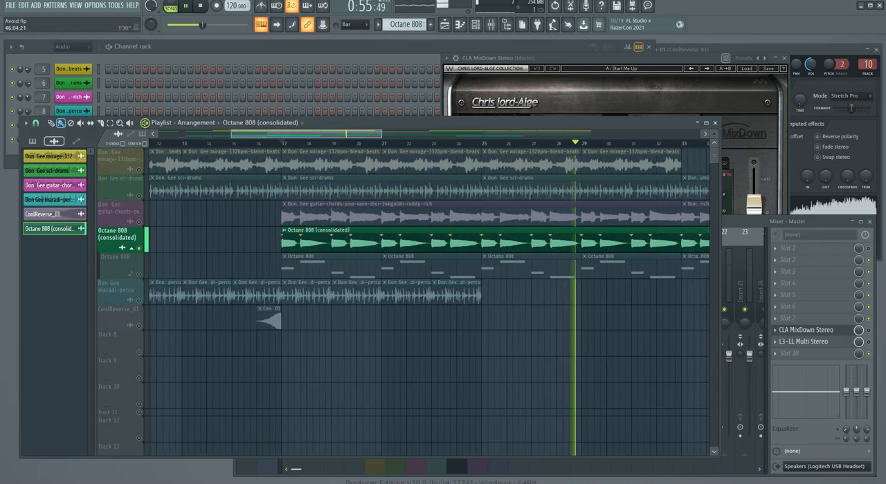
click(139, 249)
click(139, 275)
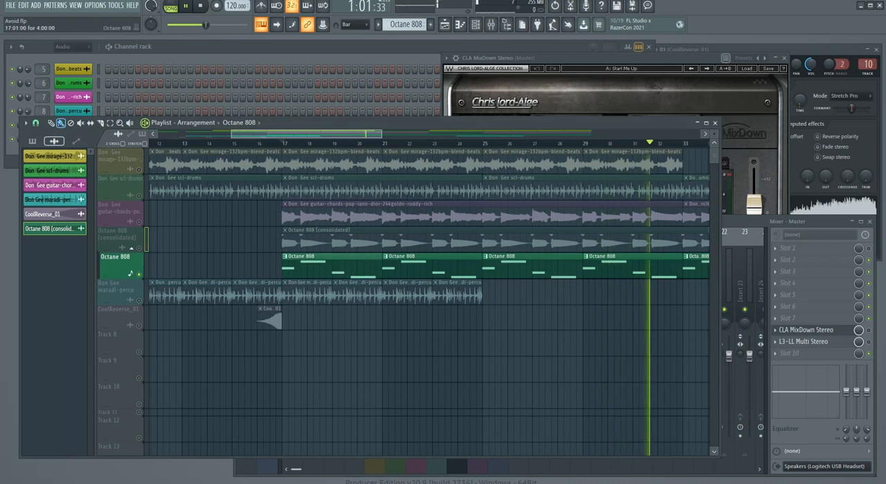
Step: Examine the Octane 808 pattern's notes in the piano roll, return to the playlist and stop playback
double_click(333, 266)
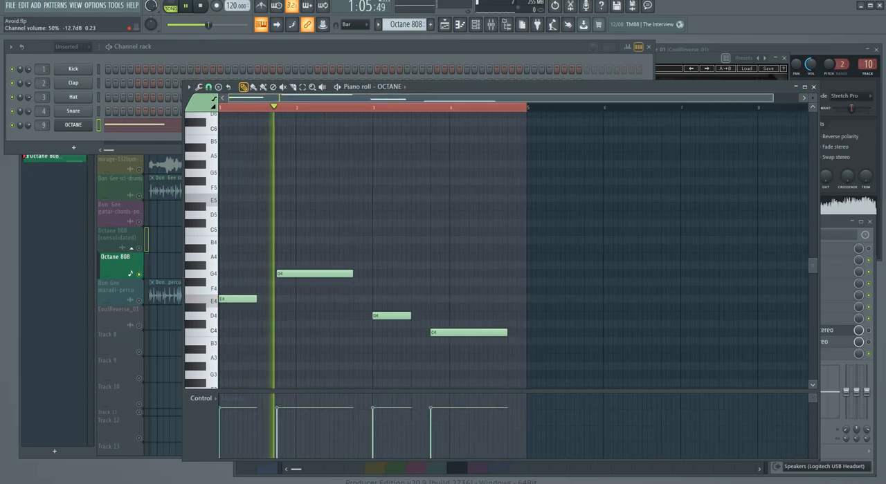
click(813, 87)
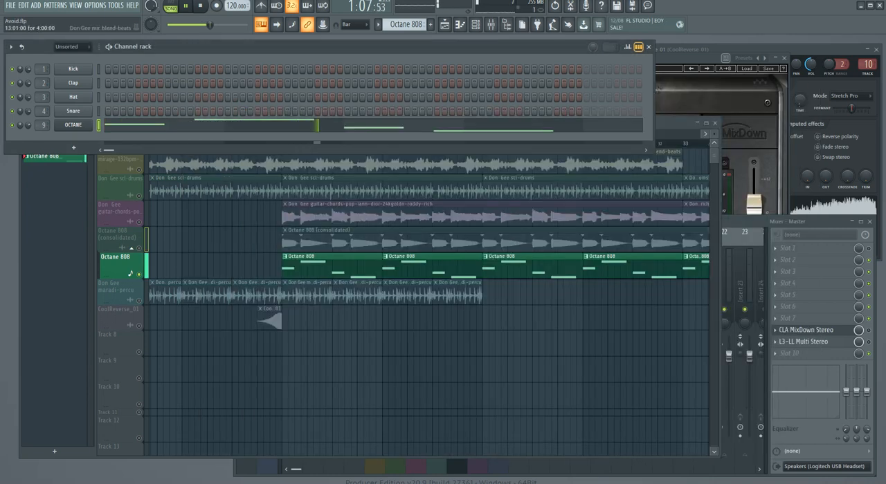
right_click(297, 353)
drag(381, 133, 678, 134)
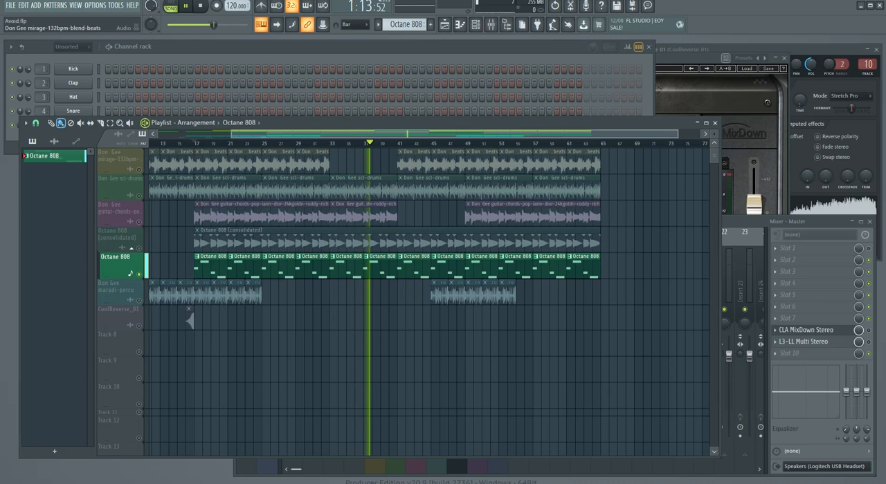
click(138, 169)
click(139, 169)
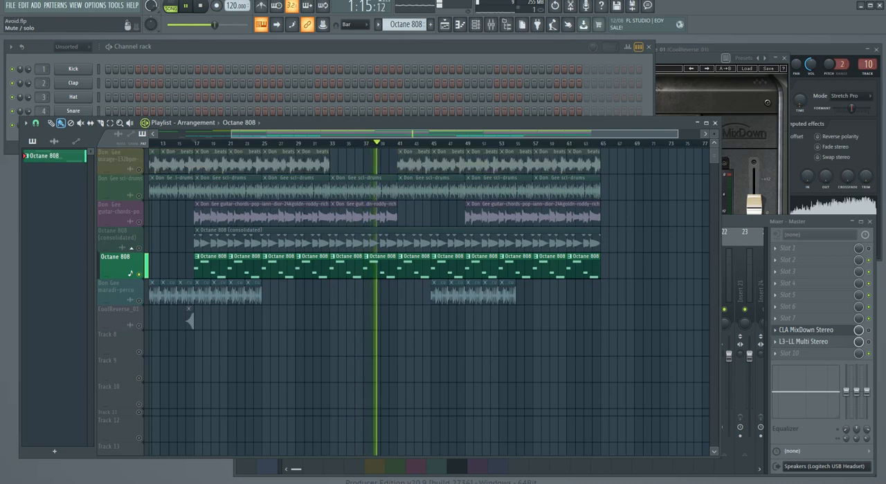
key(space)
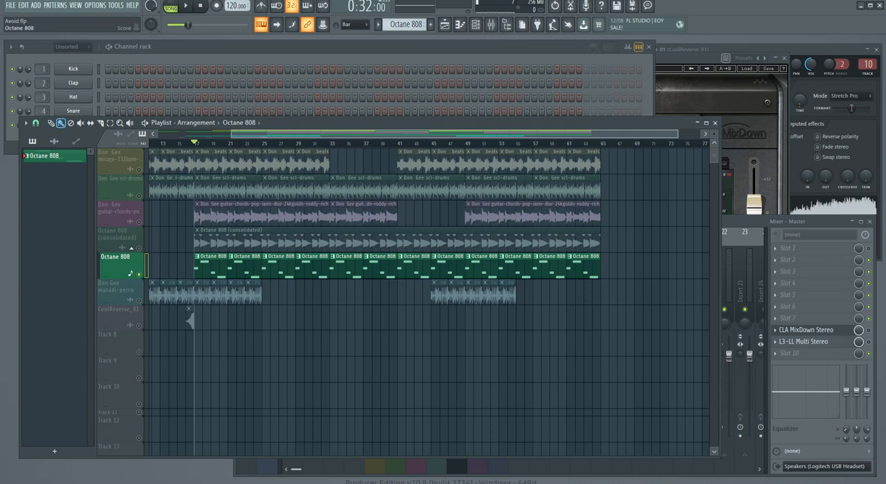
Step: Examine the Octane 808 track's consolidation options, including consolidating from the track start
right_click(135, 254)
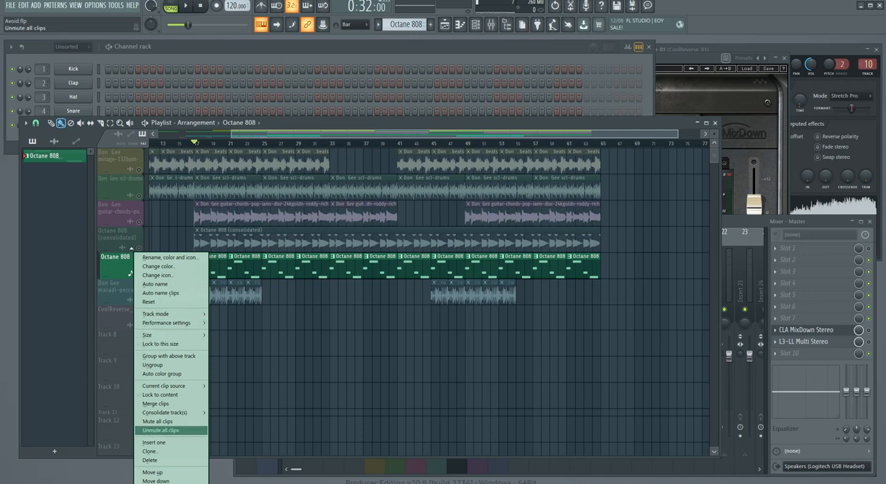
mouse_move(166, 412)
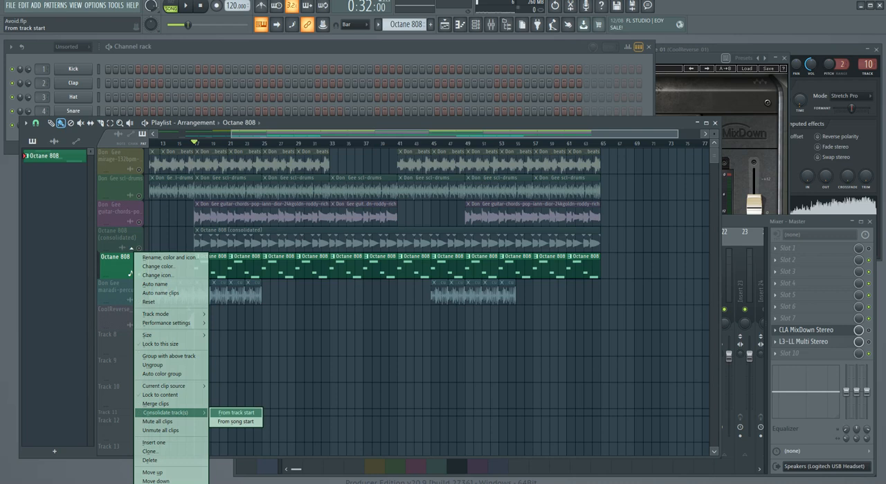
click(236, 412)
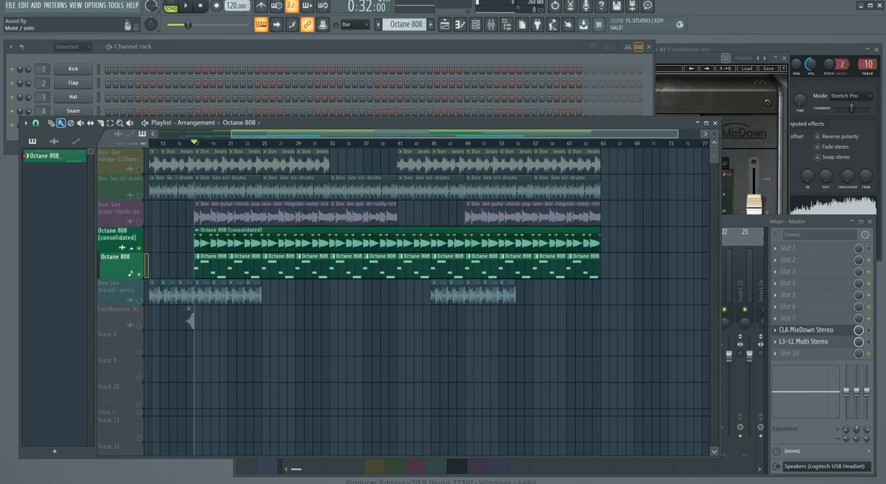
Step: Play the consolidated 808 audio and the original Octane 808 pattern track alternately to compare their sound
key(space)
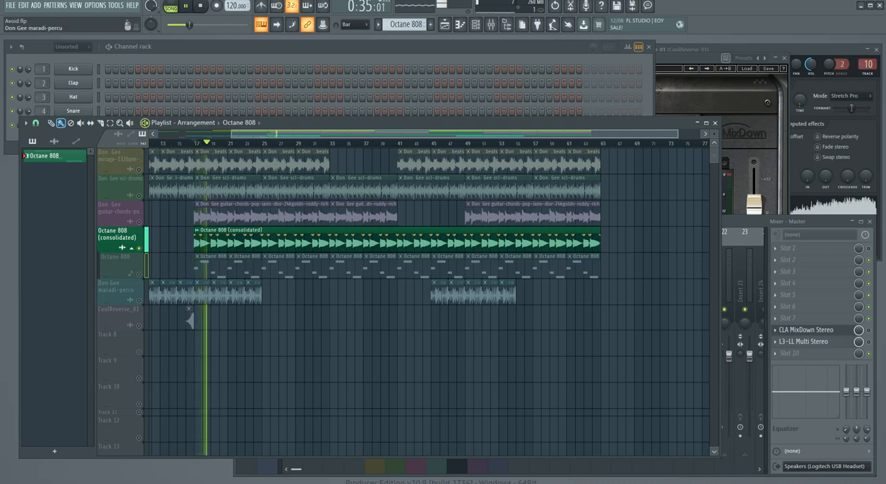
key(space)
click(139, 275)
click(132, 247)
key(space)
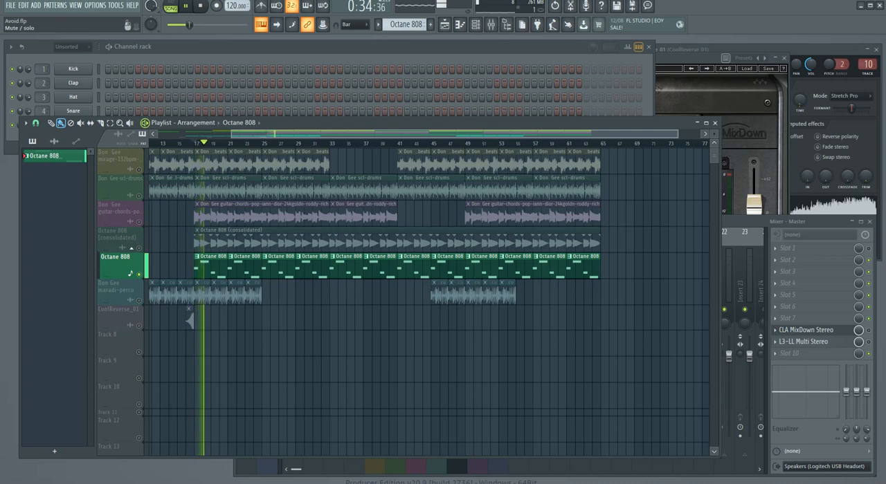
key(space)
click(139, 248)
click(139, 274)
key(space)
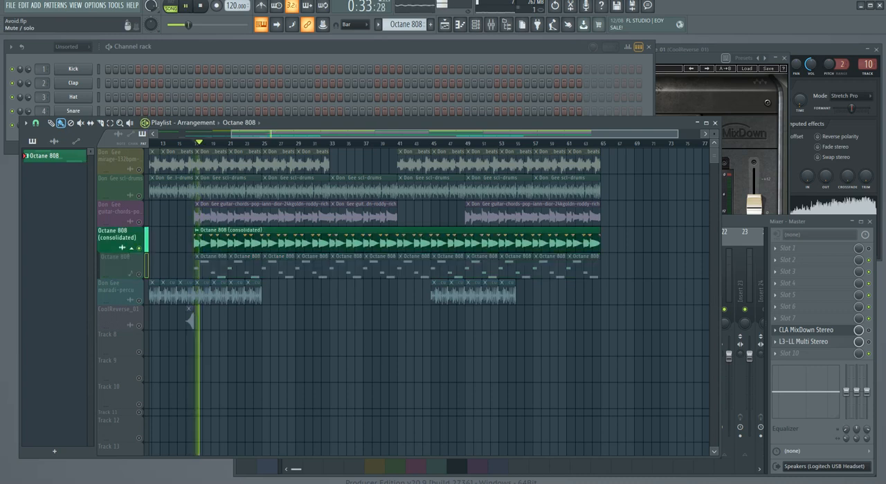
key(space)
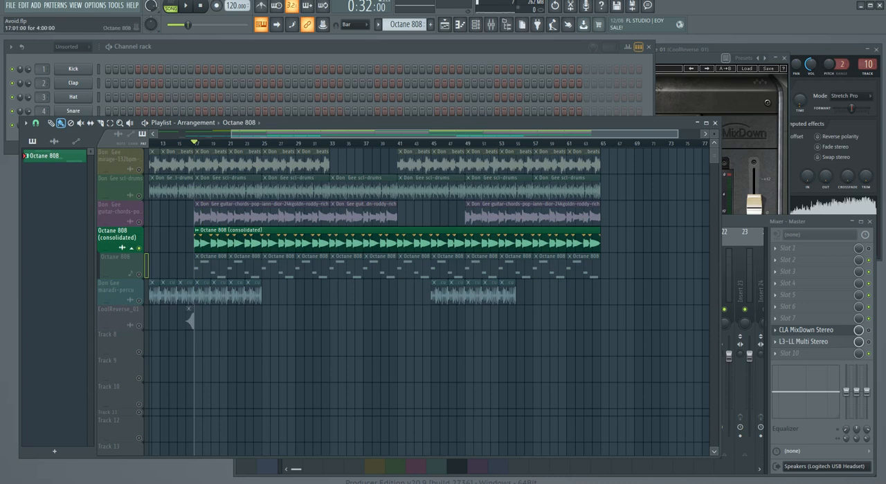
Step: Unsolo the tracks, delete all Octane 808 pattern clips from the playlist and collapse their track under the consolidated one
right_click(138, 249)
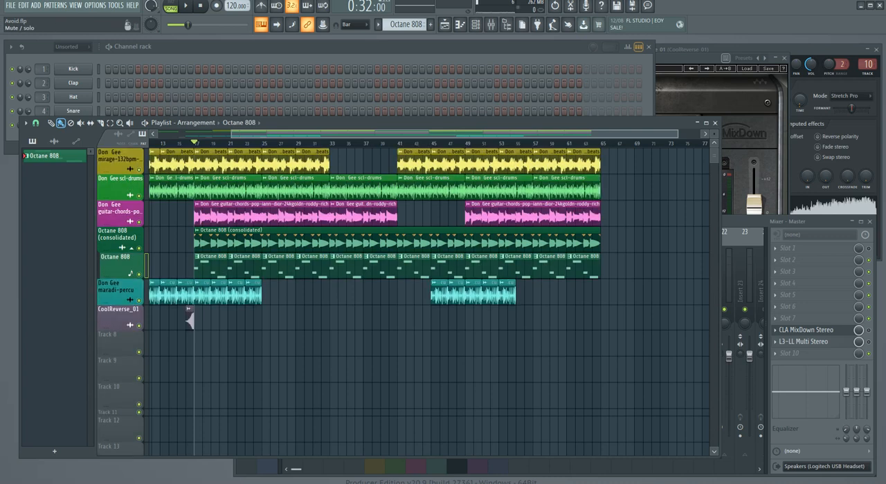
drag(197, 266, 606, 267)
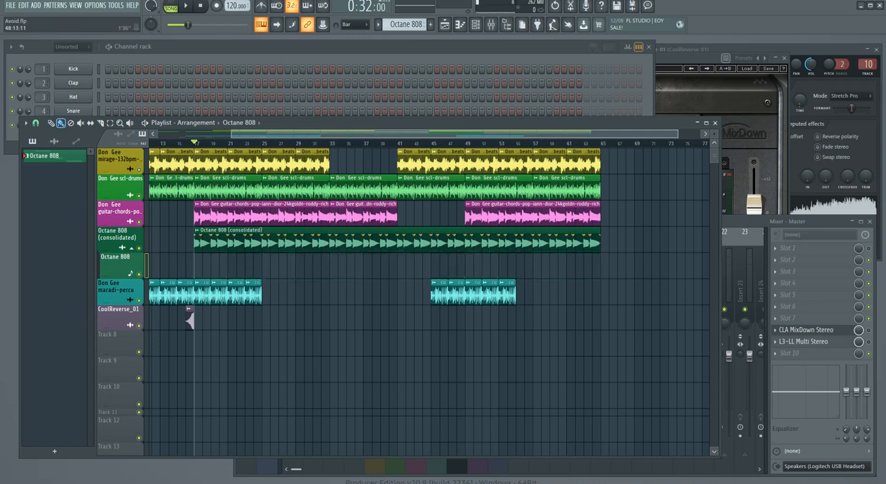
drag(457, 123, 499, 127)
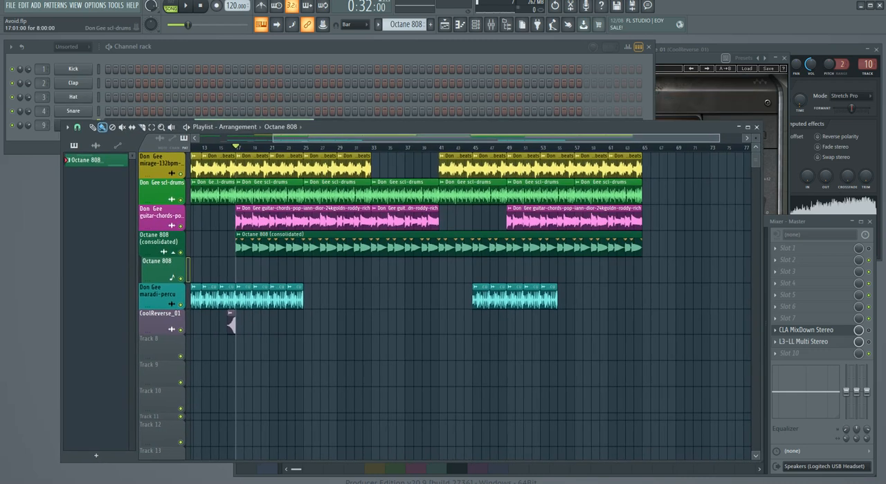
click(173, 253)
Step: Place the mixer over the playlist, play the arrangement from the start and select the mirage-132bpm-blend-beats insert
drag(319, 128, 325, 177)
click(491, 25)
drag(495, 221, 440, 204)
click(186, 6)
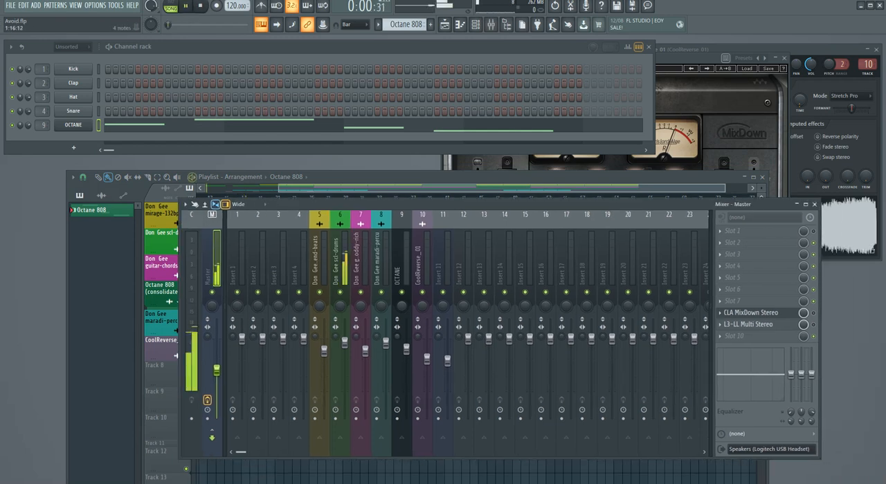
drag(358, 204, 370, 177)
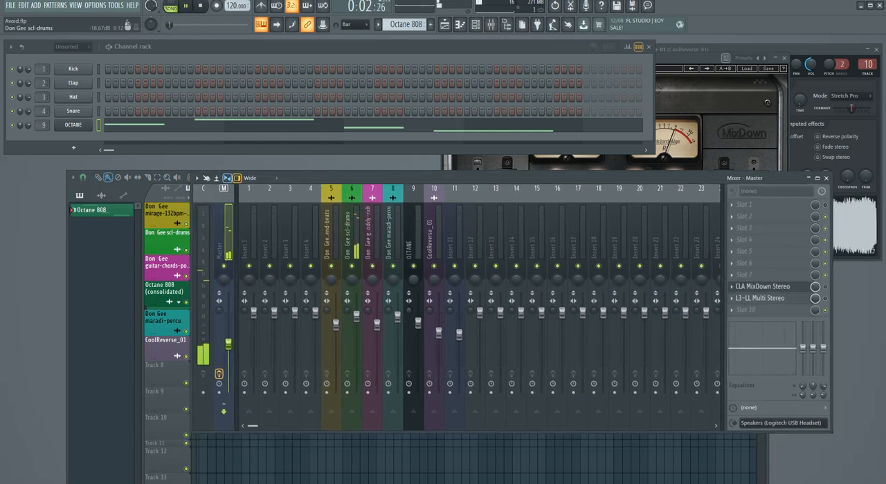
click(351, 232)
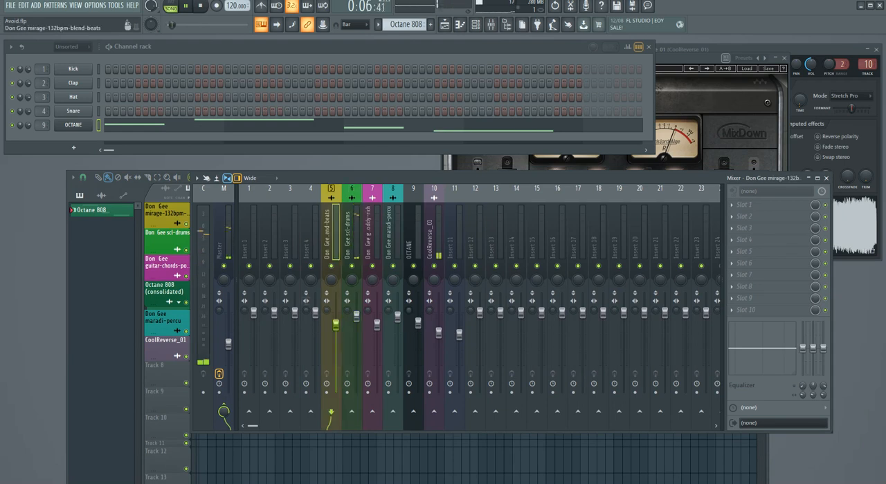
Step: Select the CoolReverse_01 mixer insert during playback and bring the playlist to the front
click(433, 239)
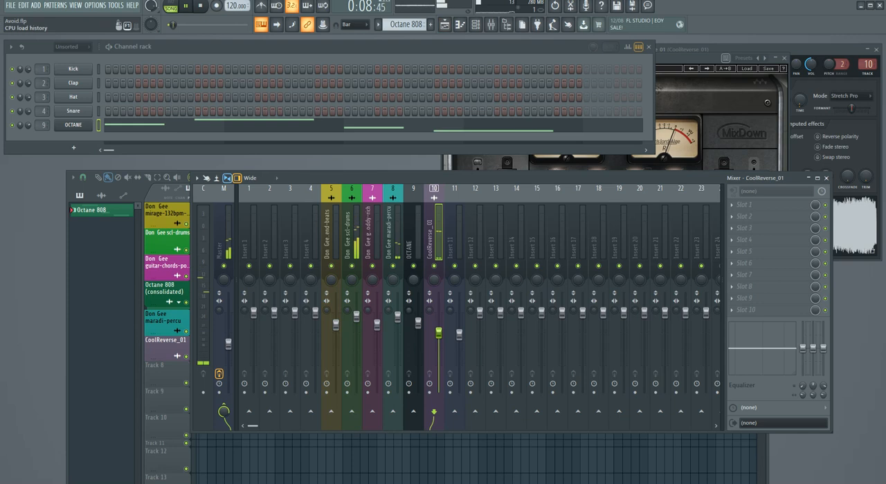
key(F5)
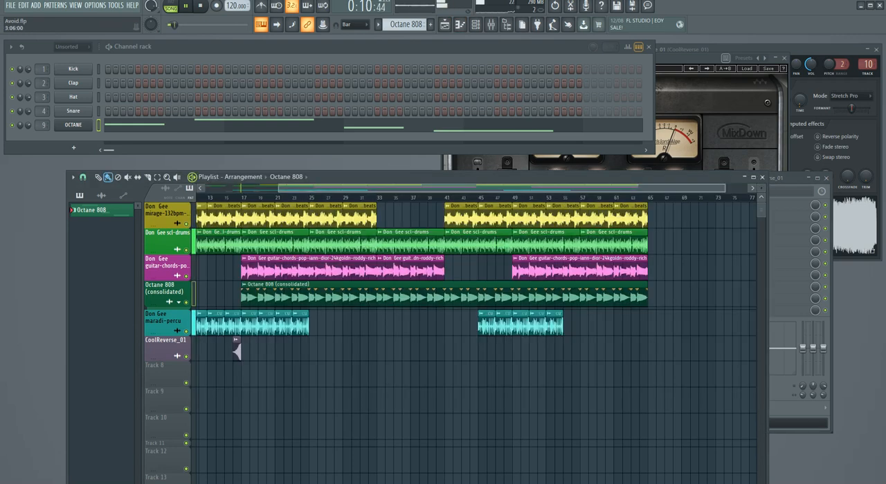
Step: Enable CLA MixDown Stereo on the Master insert and arrange its window and the mixer so the plugin's controls are in view
click(658, 88)
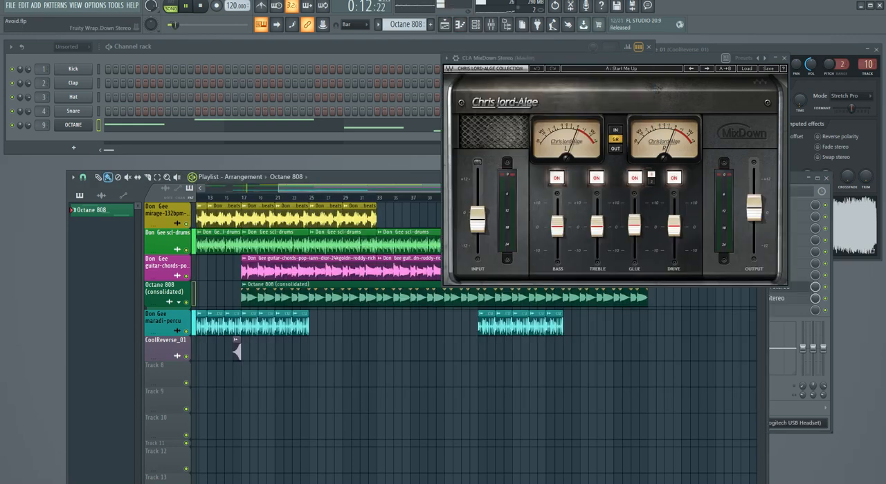
drag(526, 58, 186, 99)
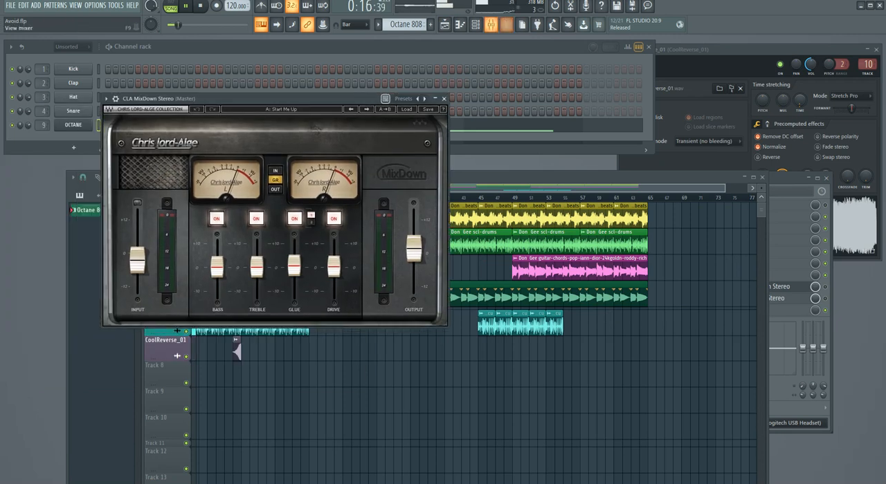
key(F9)
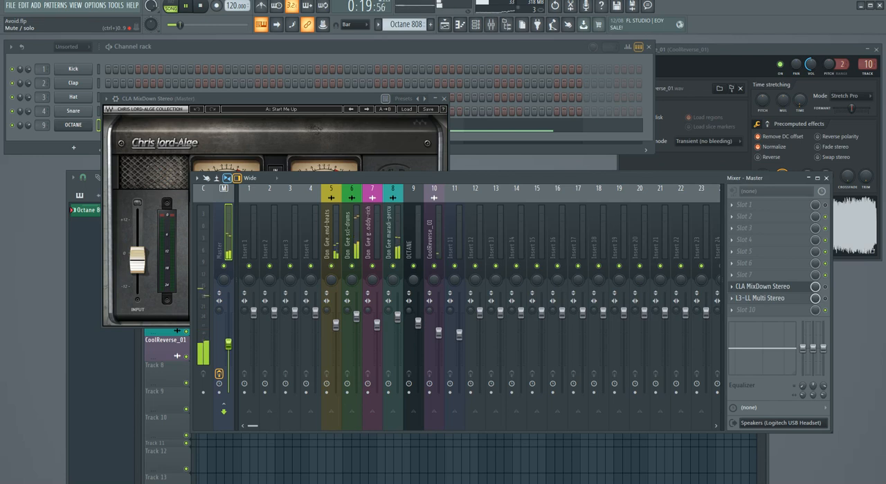
click(824, 287)
drag(598, 179, 629, 201)
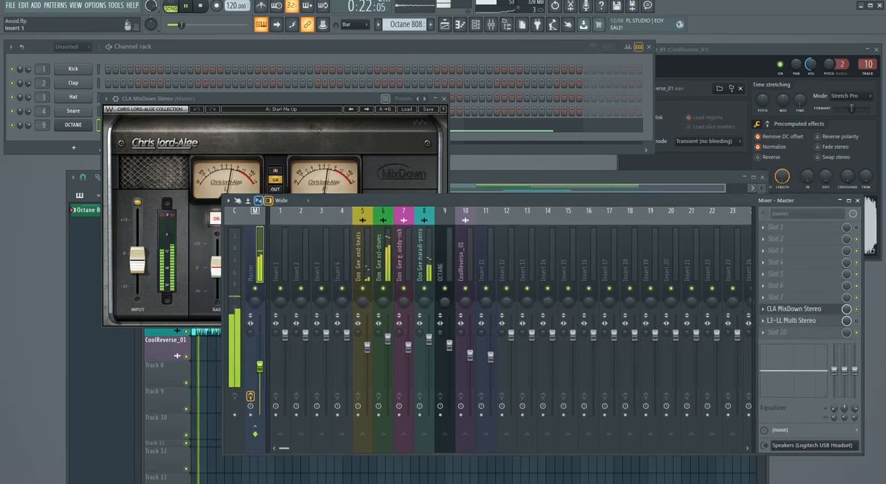
drag(276, 98, 298, 86)
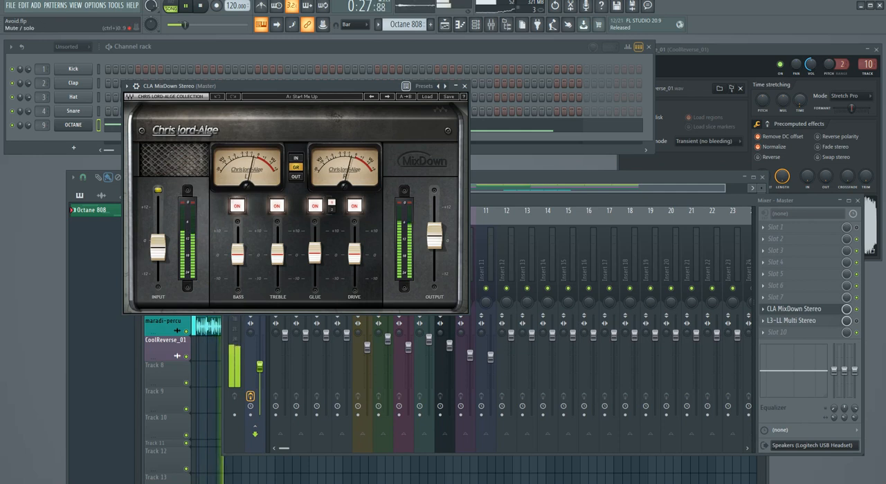
Step: Enable L3-LL Multi Stereo on the Master insert and open its window
key(F9)
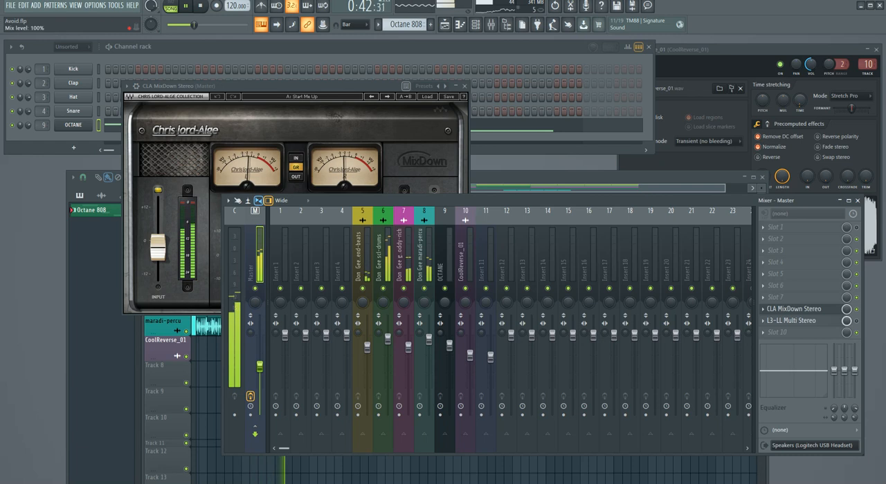
click(856, 321)
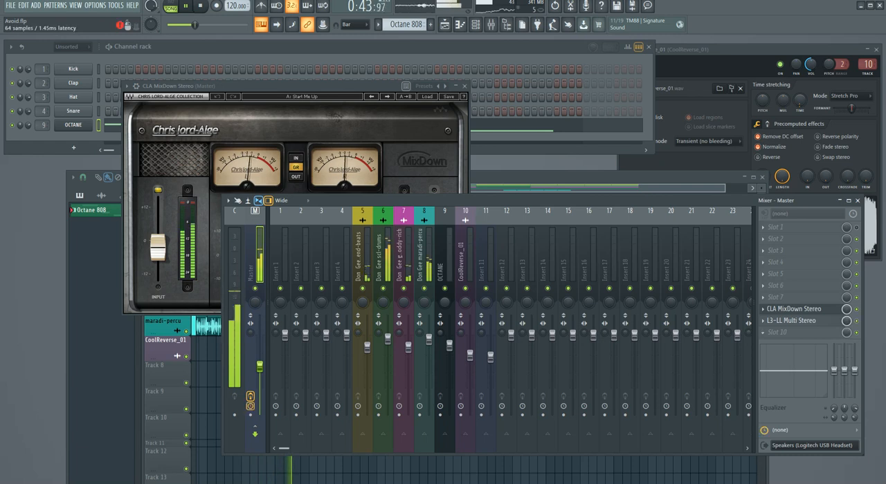
click(791, 321)
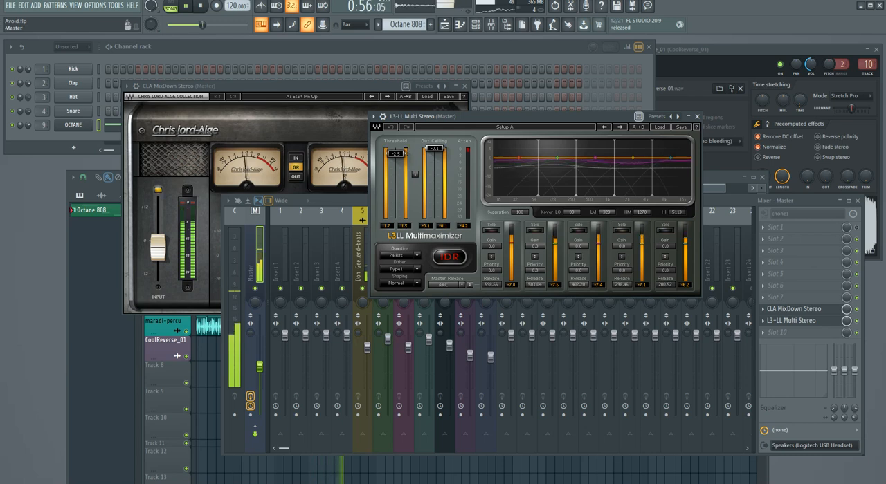
Step: Lower the Master insert's volume to about 50% (-12.7 dB) and close the L3-LL Multi Stereo window
click(254, 258)
drag(260, 366, 260, 375)
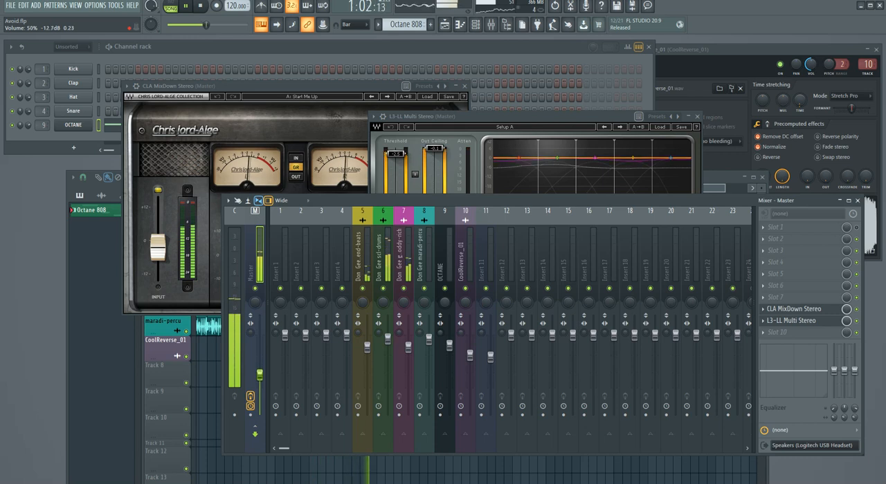
drag(519, 116, 634, 64)
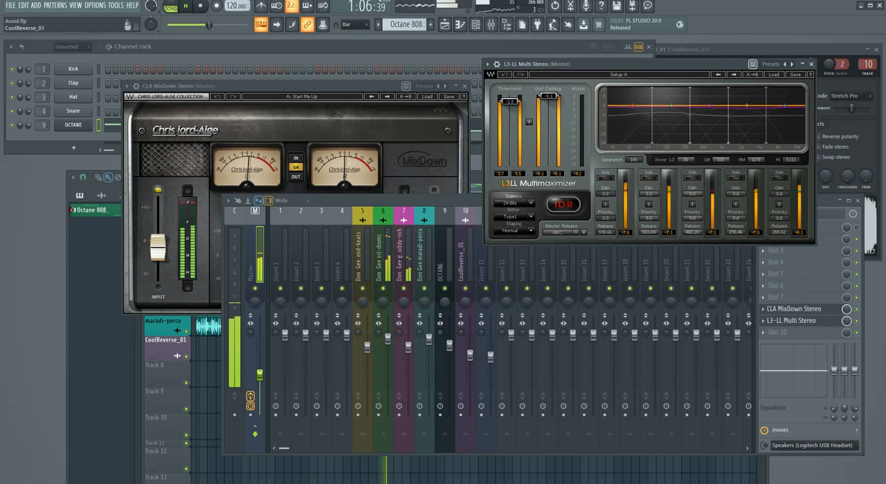
click(396, 126)
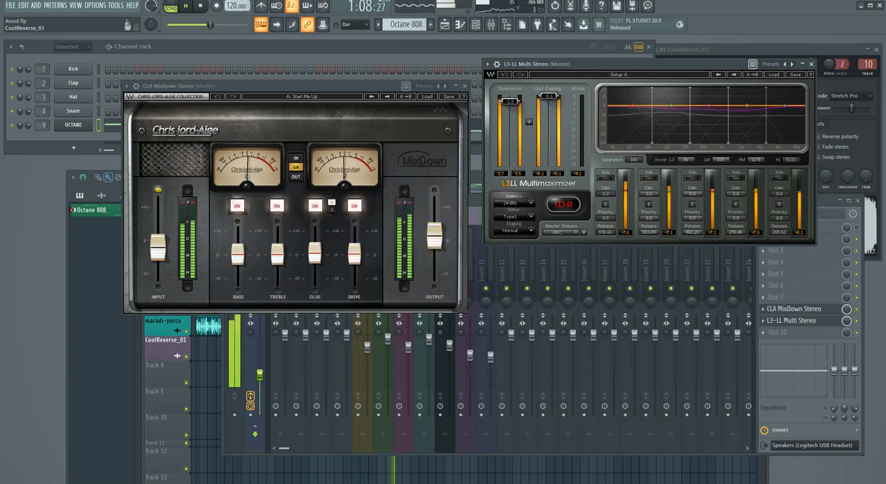
click(811, 64)
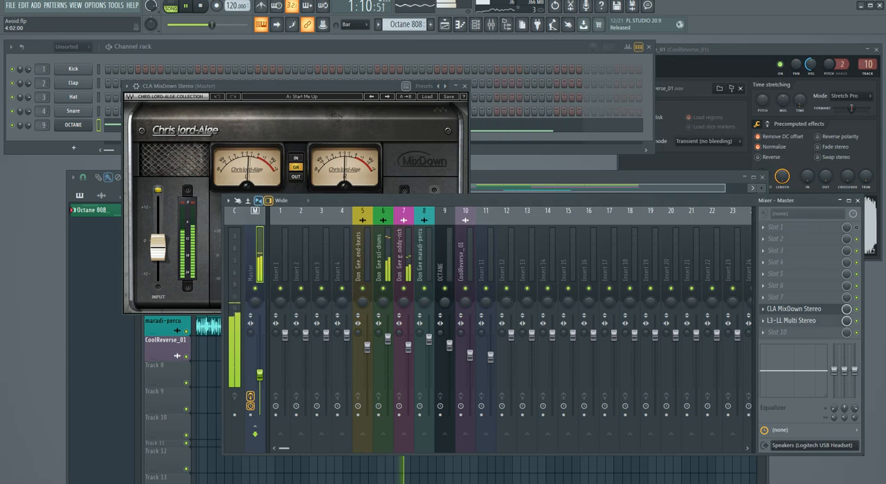
Step: Try Treble at 2.6 and Bass at 5.2 in CLA MixDown Stereo, and return both to 0
click(395, 124)
drag(311, 86, 315, 110)
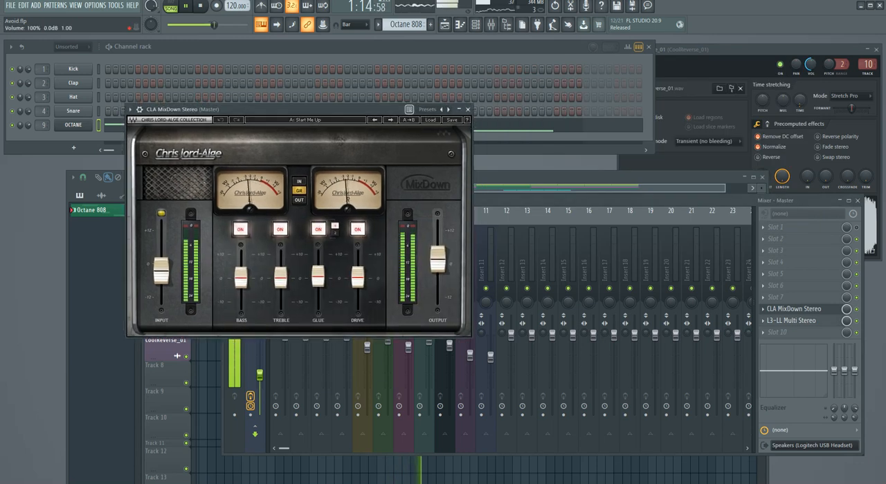
drag(280, 277, 281, 271)
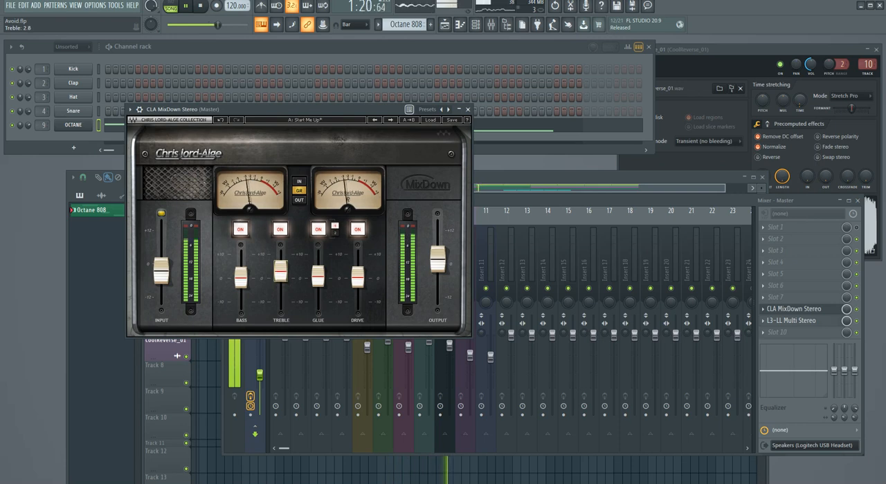
drag(241, 278, 241, 267)
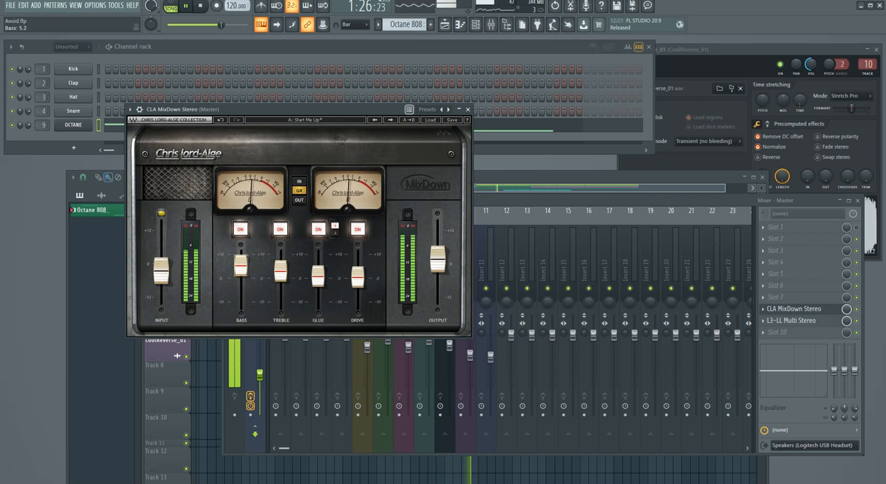
drag(241, 267, 241, 278)
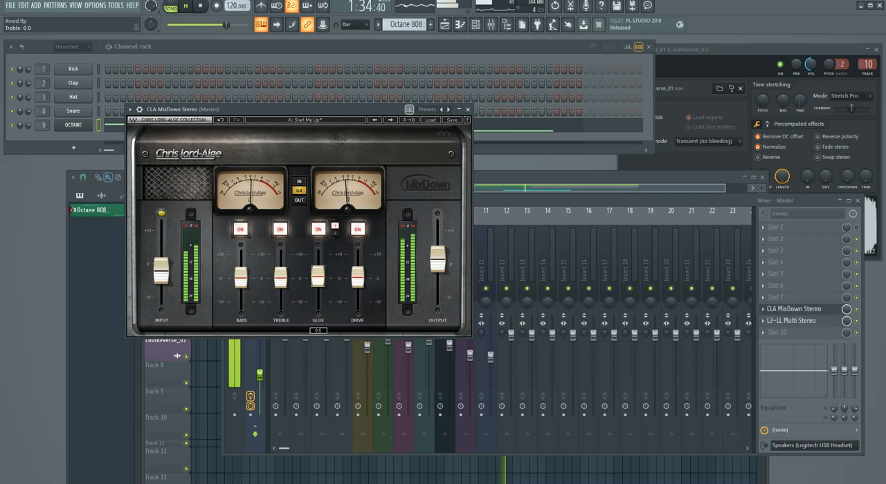
Step: Try CLA MixDown Stereo's Glue at 2.0 during playback, and return it to 0
drag(208, 109, 307, 77)
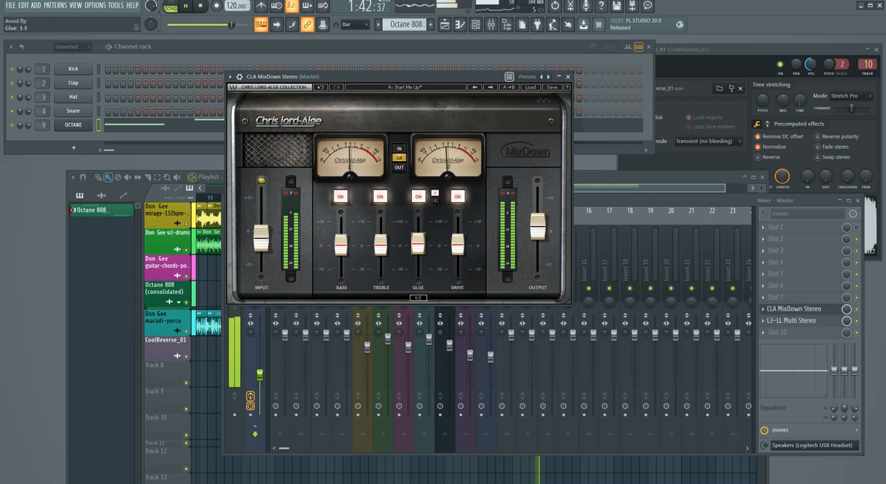
mouse_move(417, 244)
mouse_down()
mouse_move(418, 221)
mouse_move(418, 242)
mouse_up()
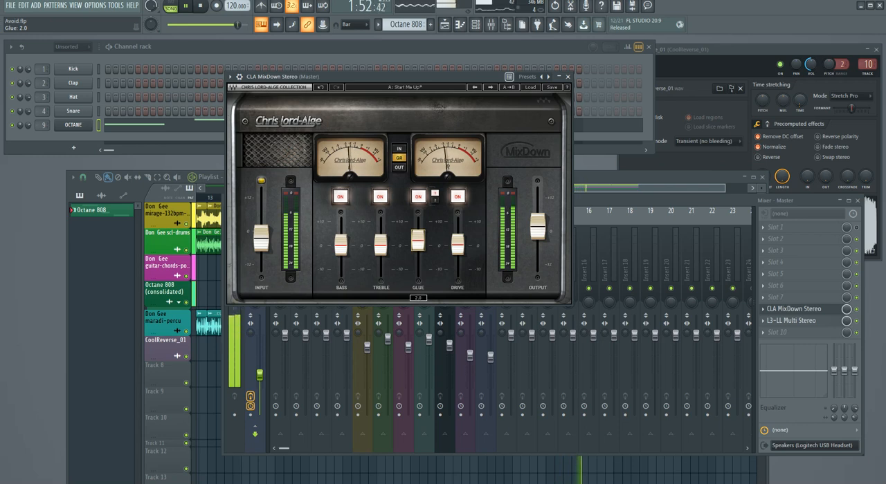
drag(416, 77, 403, 81)
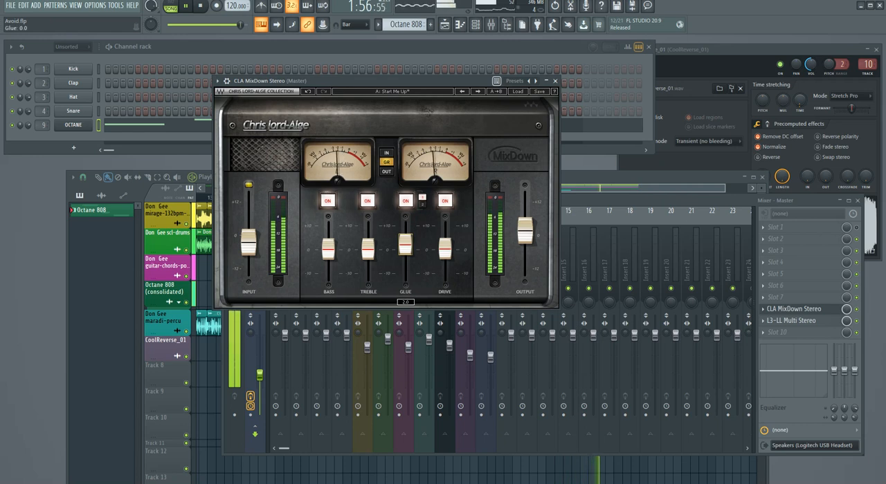
drag(405, 244, 406, 249)
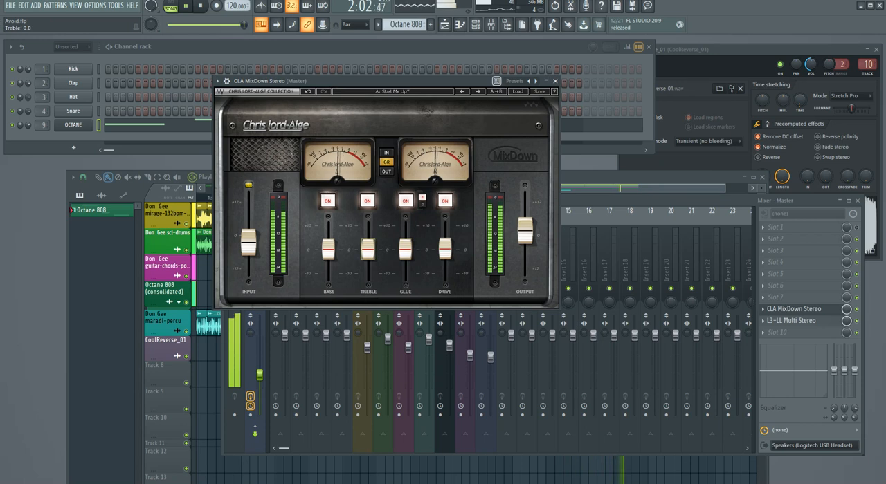
Step: Play the arrangement from the start with CLA MixDown Stereo active and bypassed to compare the sound, leaving it enabled
drag(388, 81, 407, 168)
key(space)
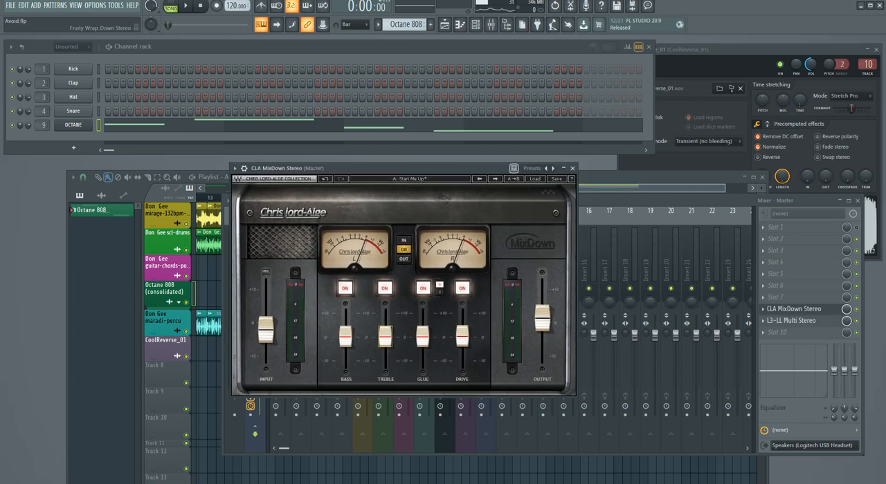
key(space)
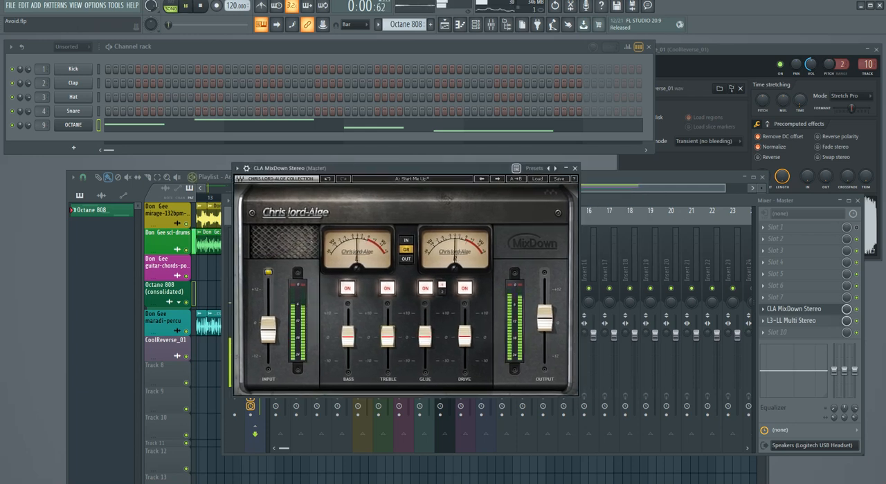
key(space)
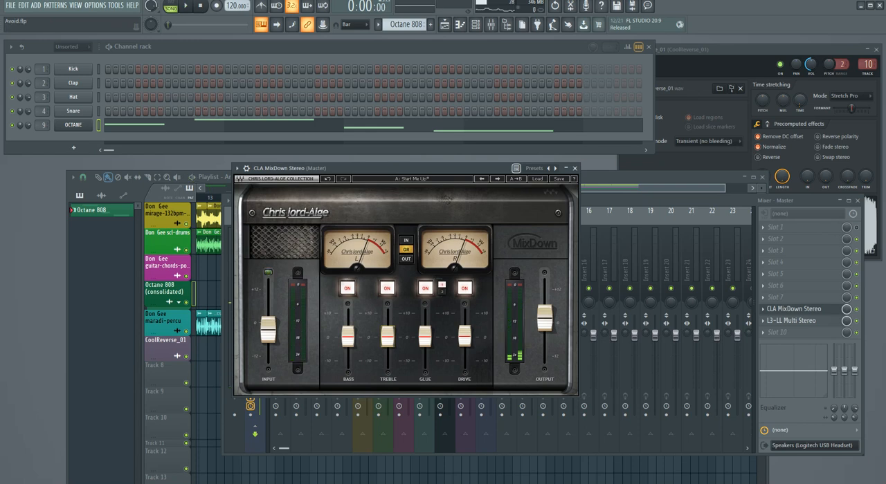
click(856, 309)
key(space)
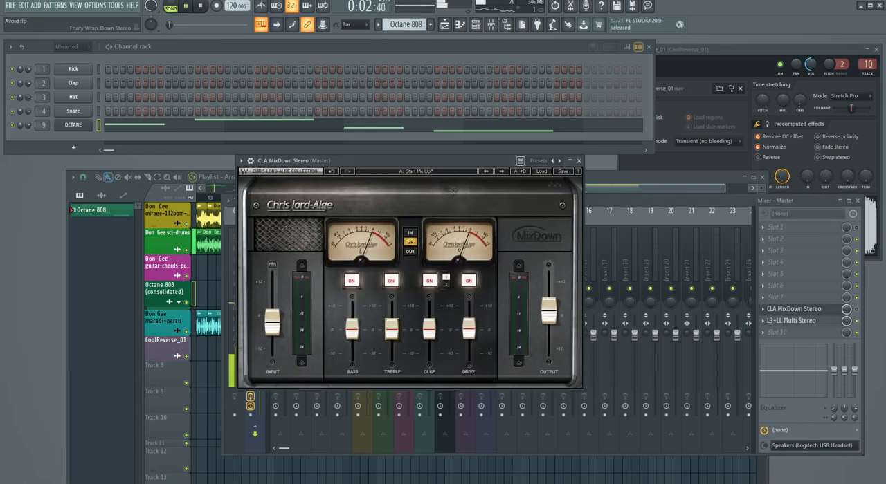
click(856, 309)
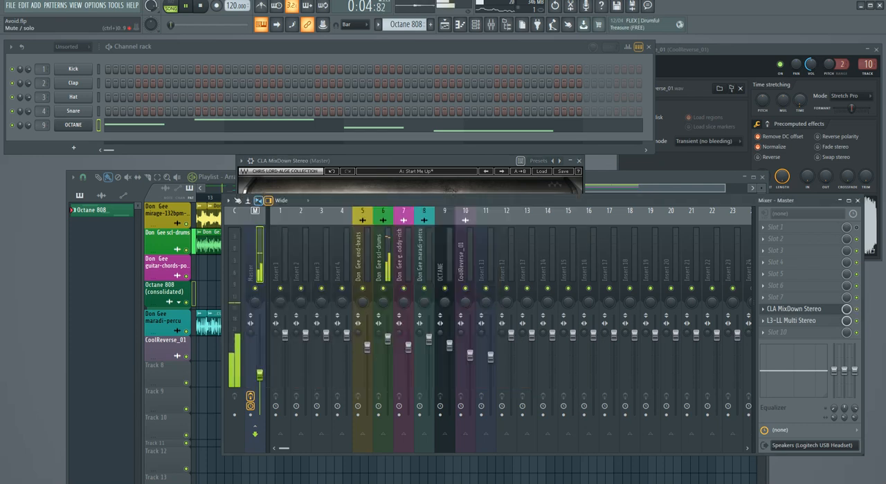
Step: Try CLA MixDown Stereo's Input near 0 dB, set it to -2.2 dB and stop playback
click(794, 309)
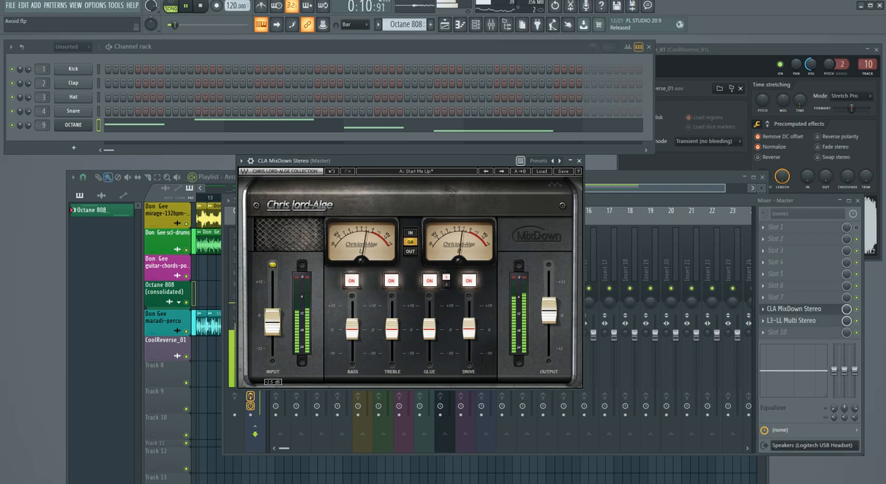
click(272, 322)
drag(272, 323, 273, 316)
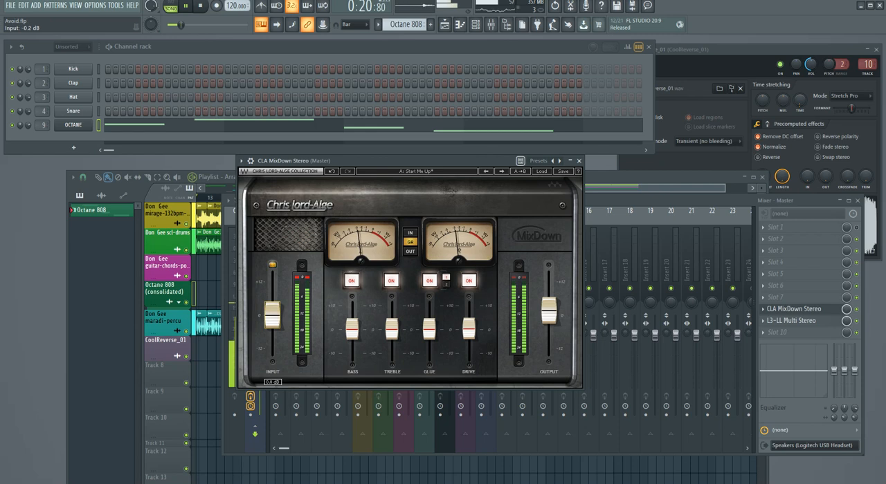
drag(273, 315, 273, 321)
key(space)
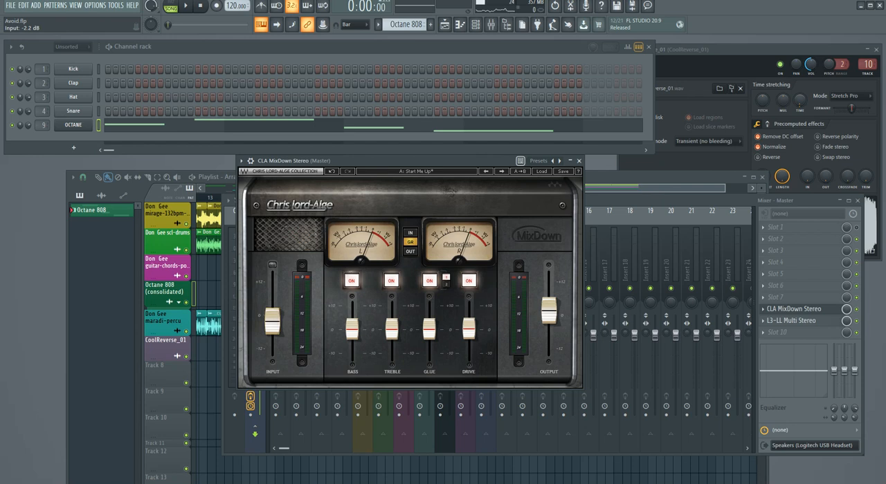
Step: Play the arrangement, set CLA MixDown Stereo's Output to 2.0 dB and stop playback
key(space)
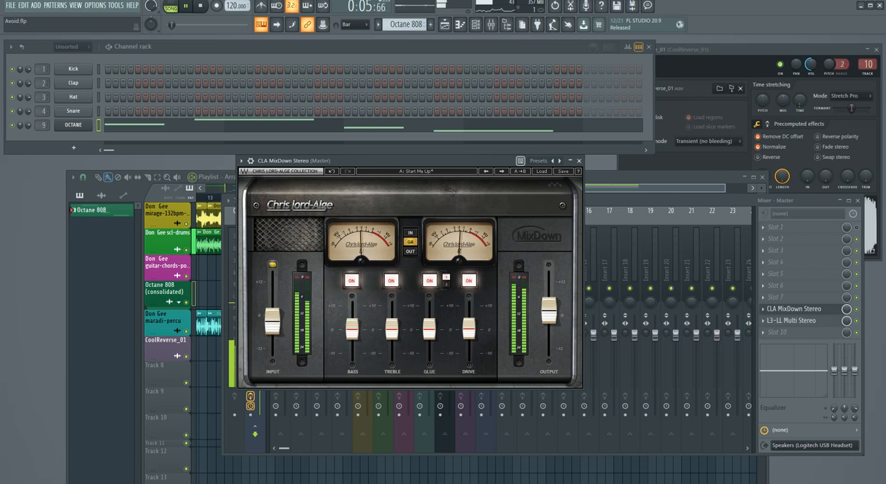
drag(549, 311, 549, 309)
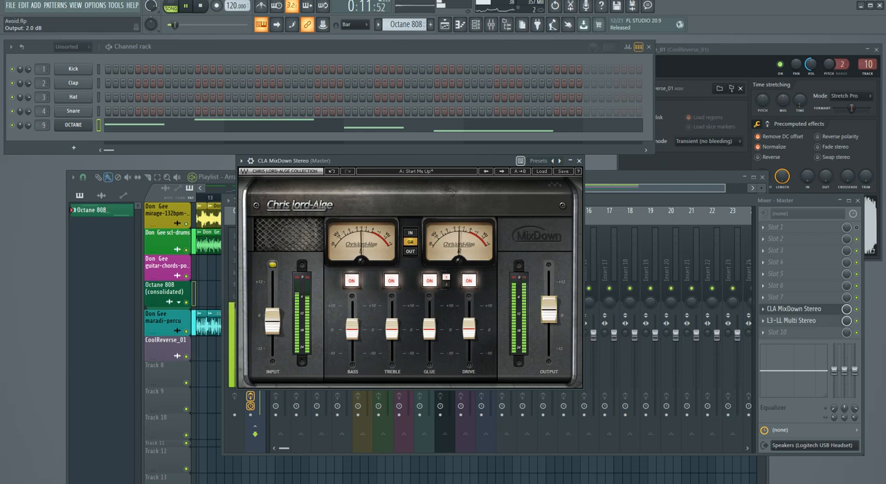
drag(443, 160, 418, 165)
key(space)
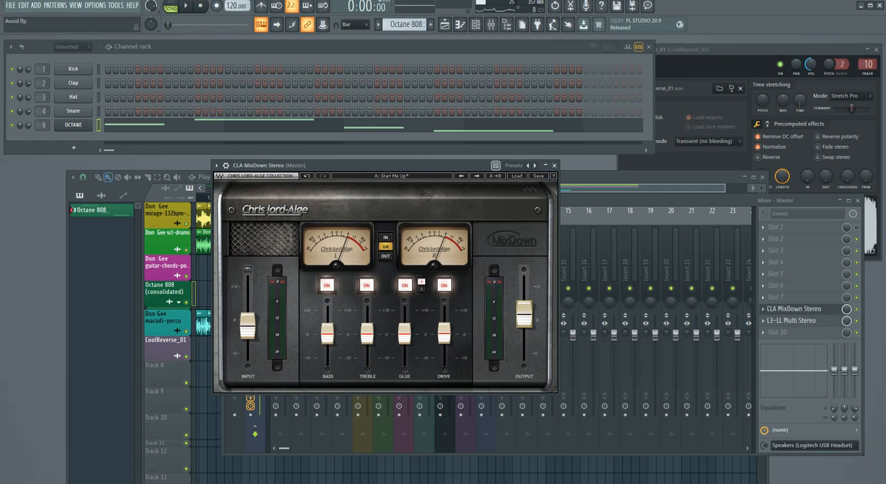
Step: Play the arrangement from the start, bring the mixer to the front and select the mirage-132bpm-blend-beats insert
key(space)
drag(418, 166, 361, 156)
key(F9)
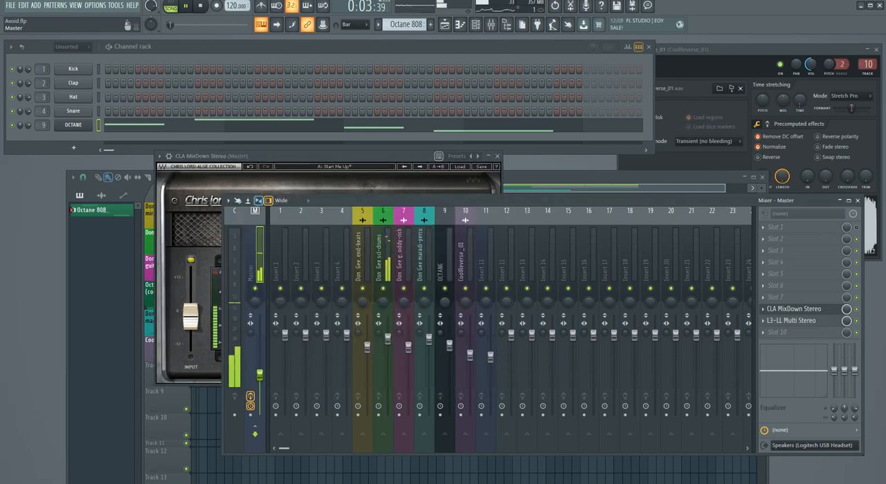
click(359, 270)
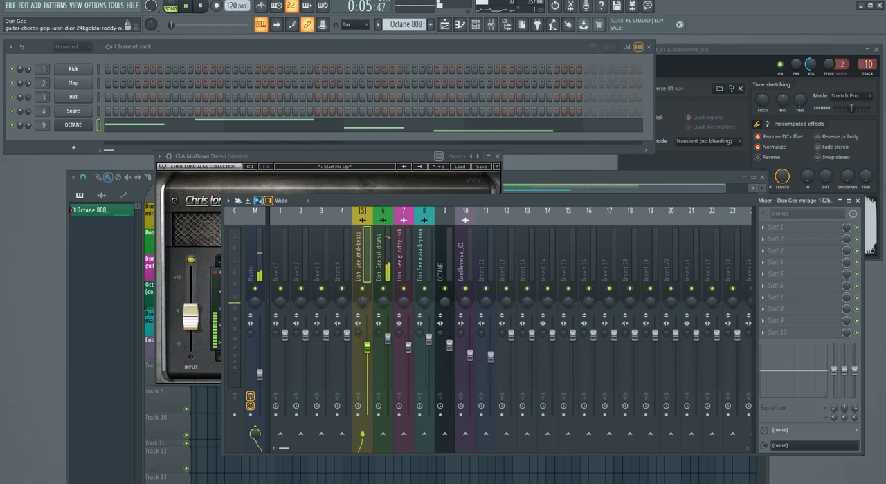
Step: Reposition the mixer, select the CoolReverse_01 insert, and solo the maradi-percu insert during playback
drag(422, 201, 339, 195)
click(300, 256)
click(381, 257)
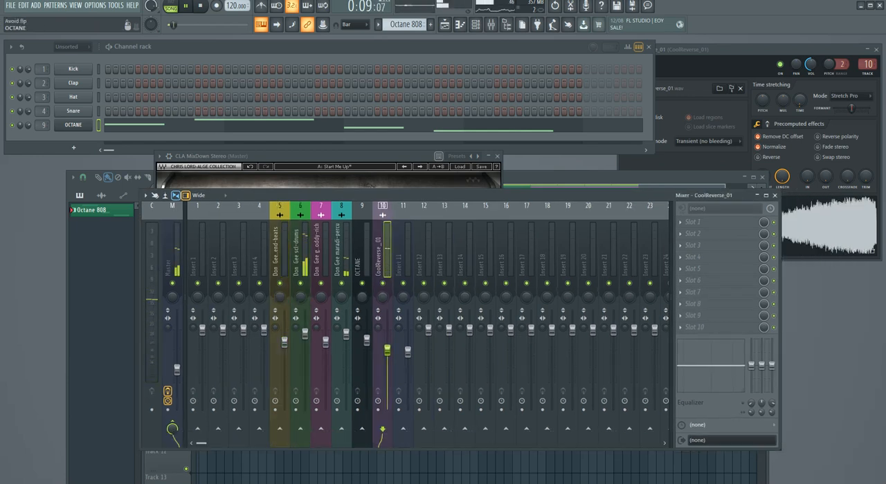
click(342, 256)
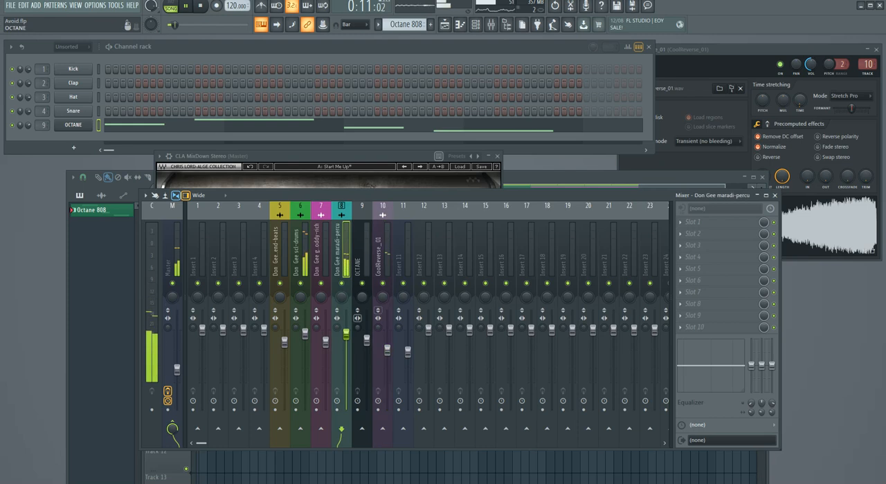
right_click(341, 283)
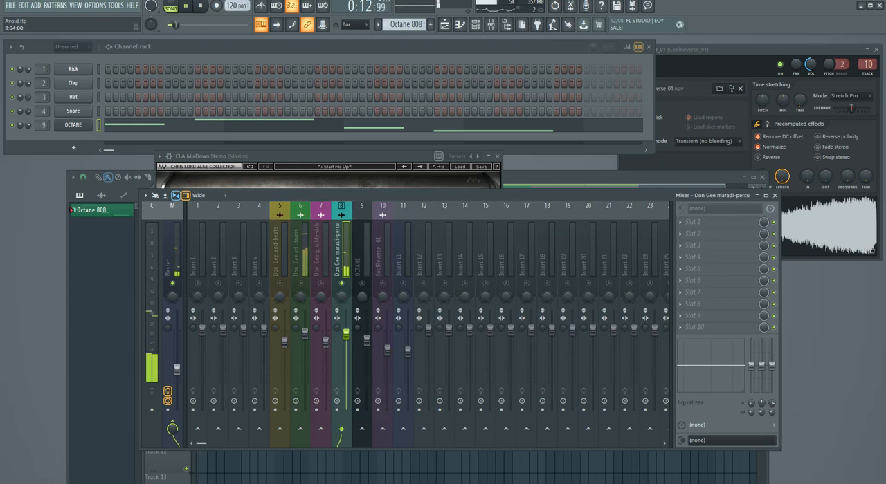
Step: Raise the Master fader to about -8 dB and bring the muted inserts back into the playback
click(172, 259)
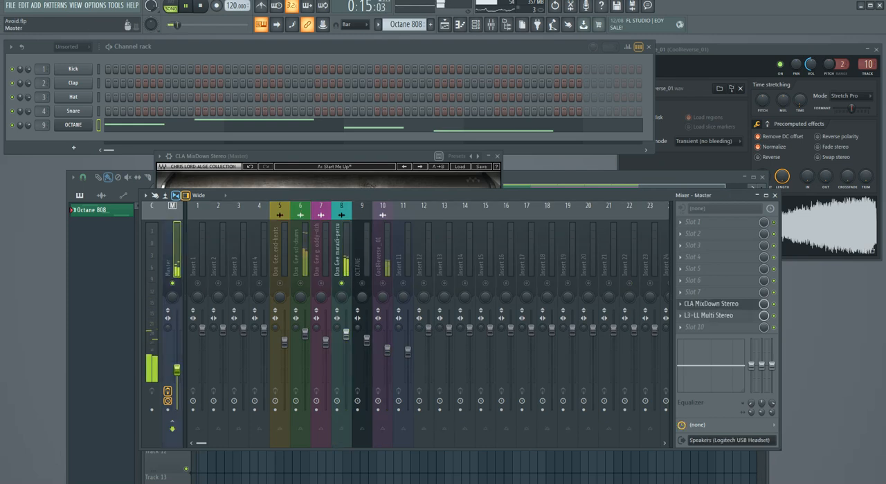
drag(176, 370, 176, 361)
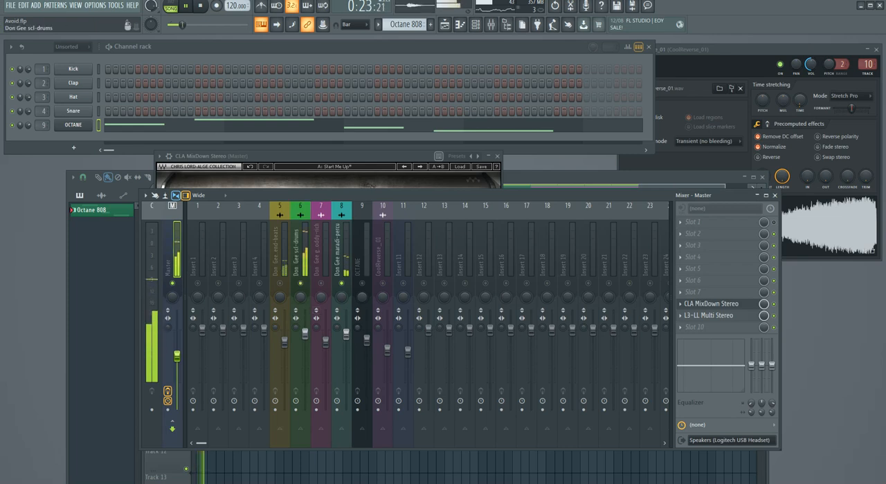
click(321, 283)
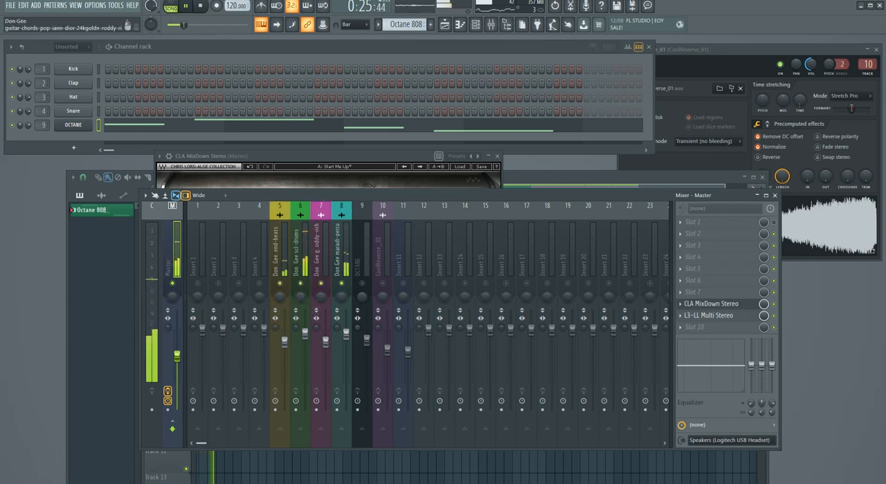
right_click(320, 282)
right_click(321, 283)
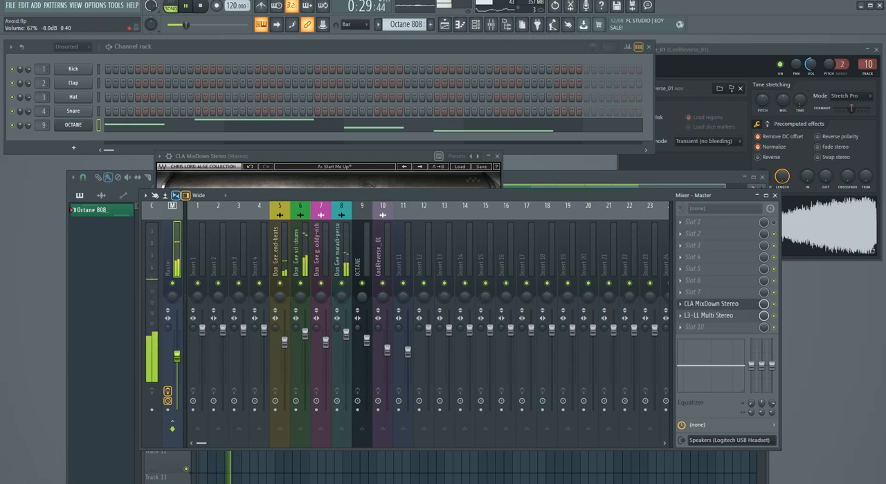
Step: Try the Master fader at -7.3 dB and -6.7 dB, check the OCTANE insert, and lower the Master fader again
drag(177, 356, 177, 354)
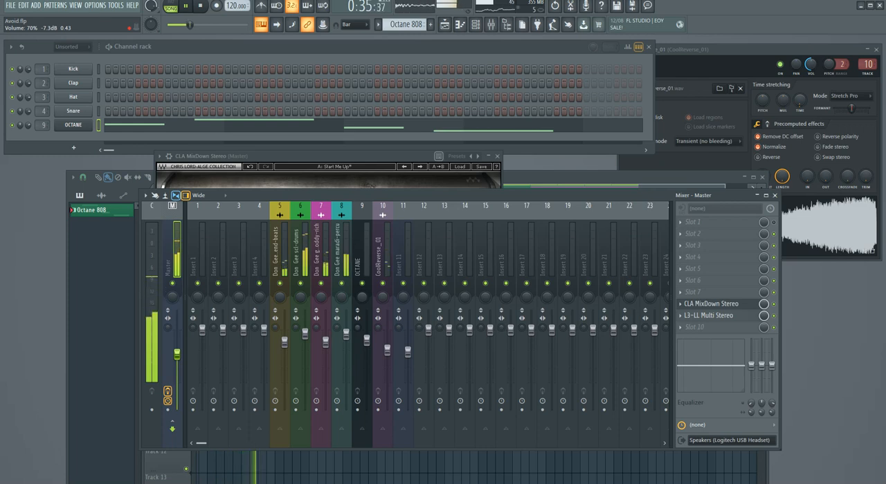
drag(178, 355, 177, 353)
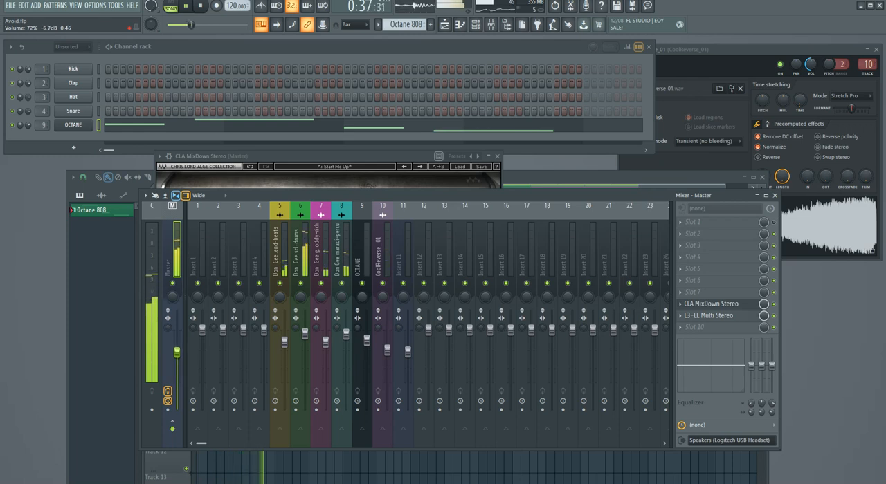
click(360, 266)
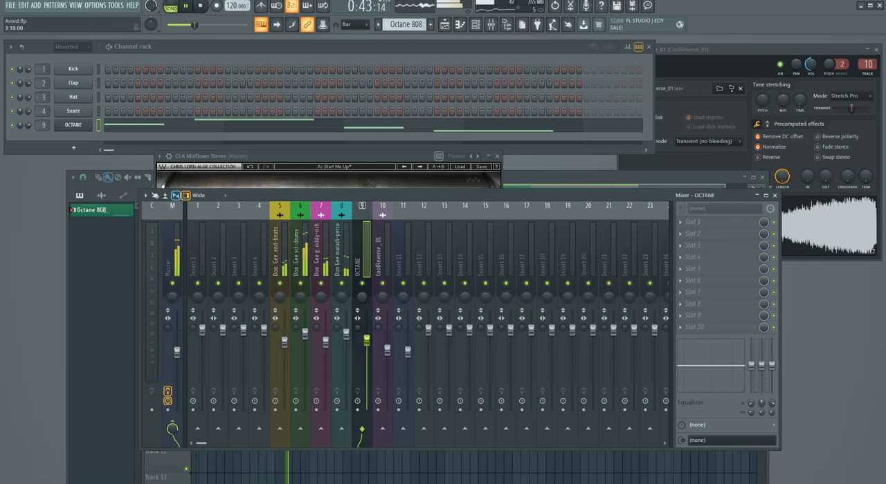
drag(177, 353, 177, 371)
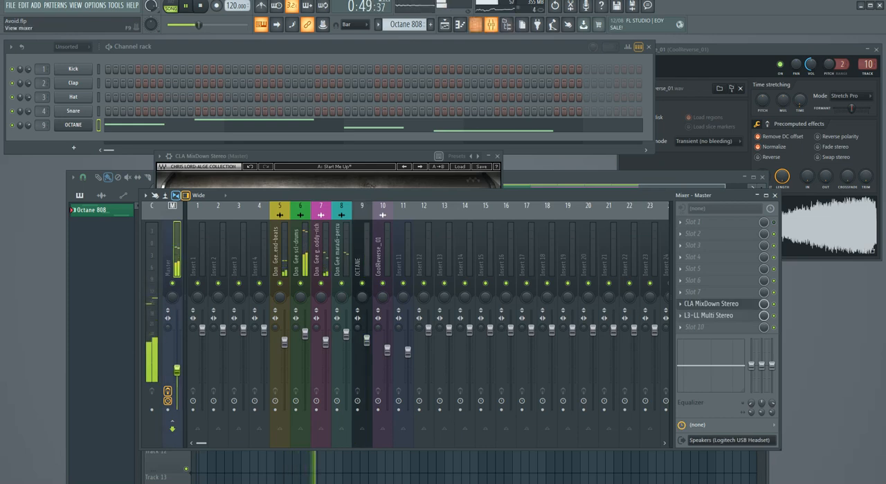
Step: Route the consolidated Octane 808 audio clip to mixer track 9 in its channel settings and close them
click(444, 25)
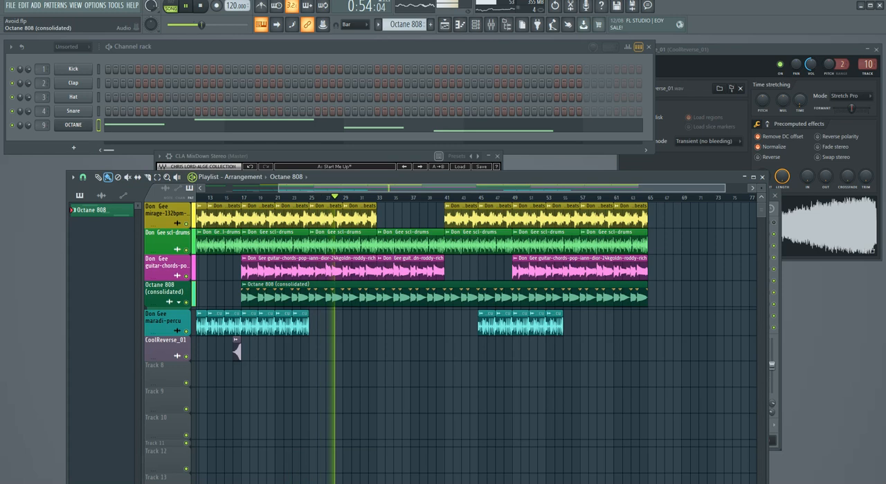
double_click(297, 297)
drag(236, 170, 263, 184)
key(F9)
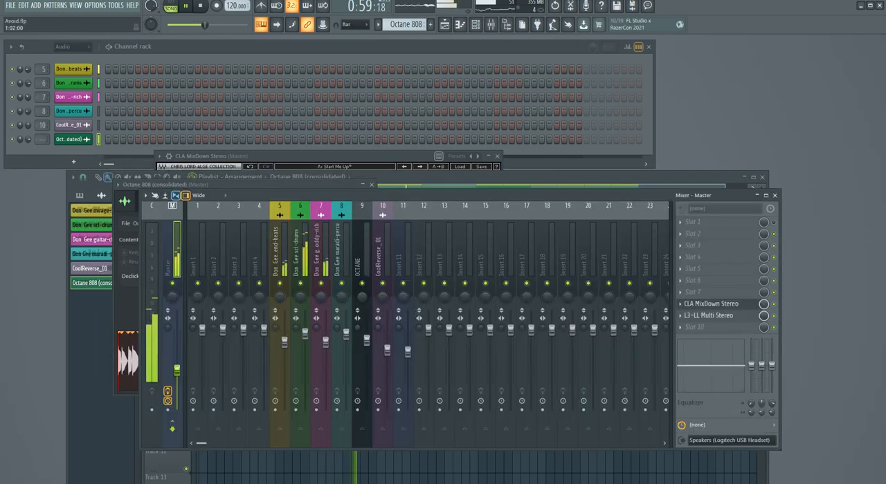
click(304, 185)
drag(362, 200, 362, 190)
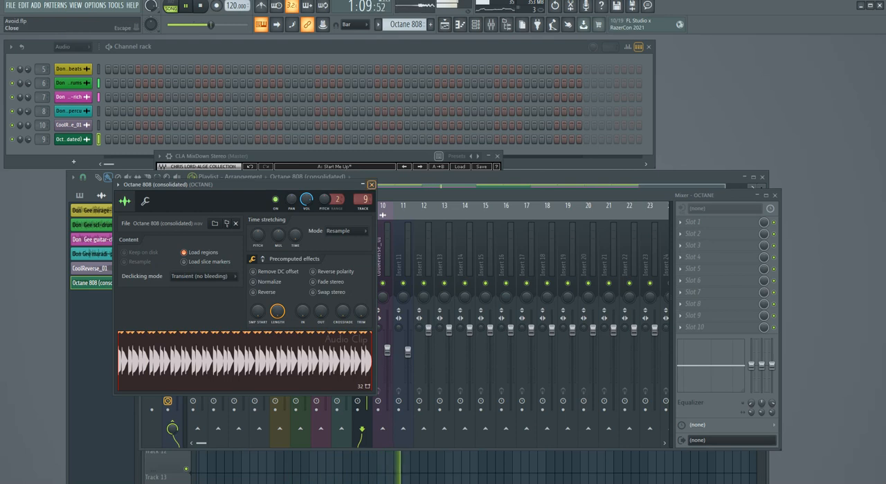
click(371, 184)
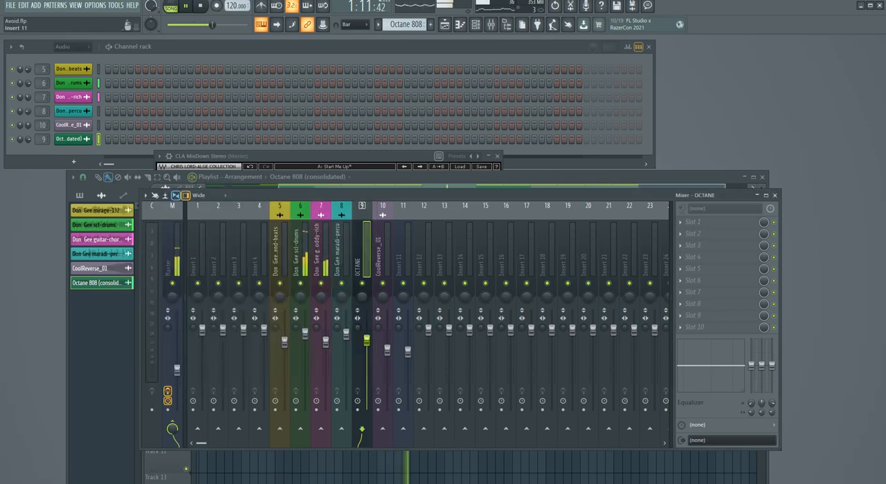
Step: Restart playback from bar 17, where the consolidated Octane 808 clip begins, and bring the mixer to the front
key(space)
key(F9)
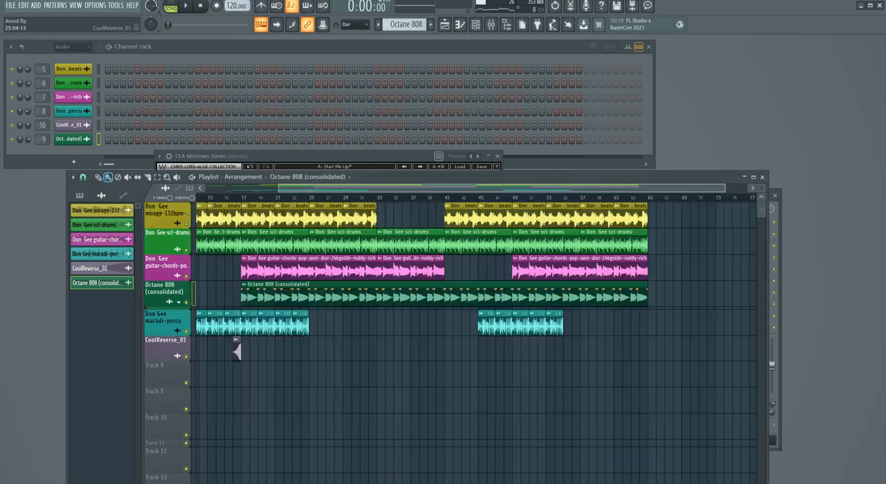
key(space)
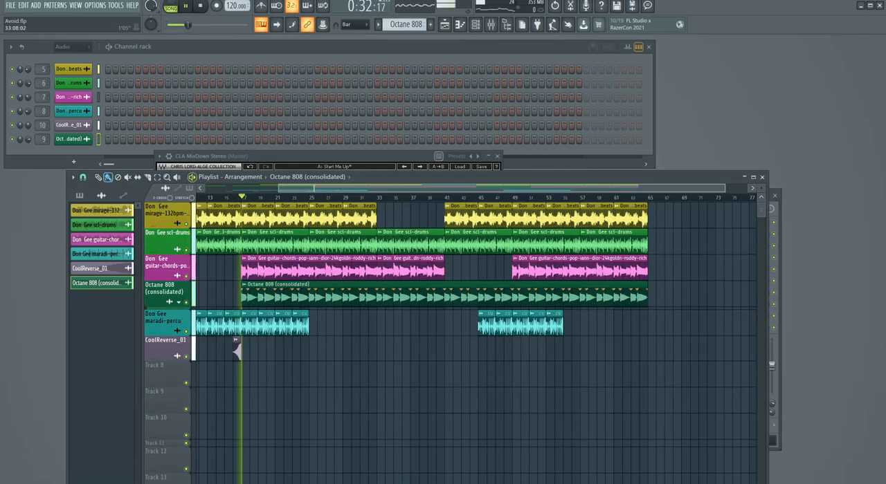
key(F9)
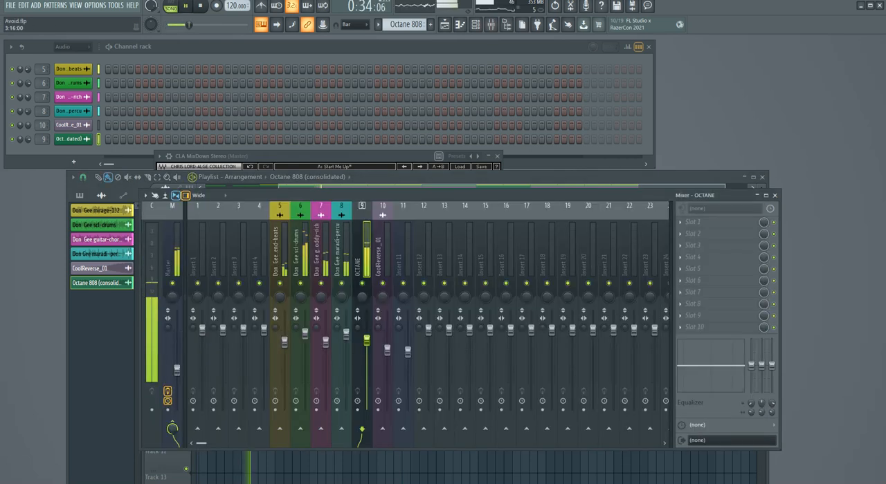
Step: Close the CLA MixDown Stereo window and lower the OCTANE insert's fader slightly
click(496, 157)
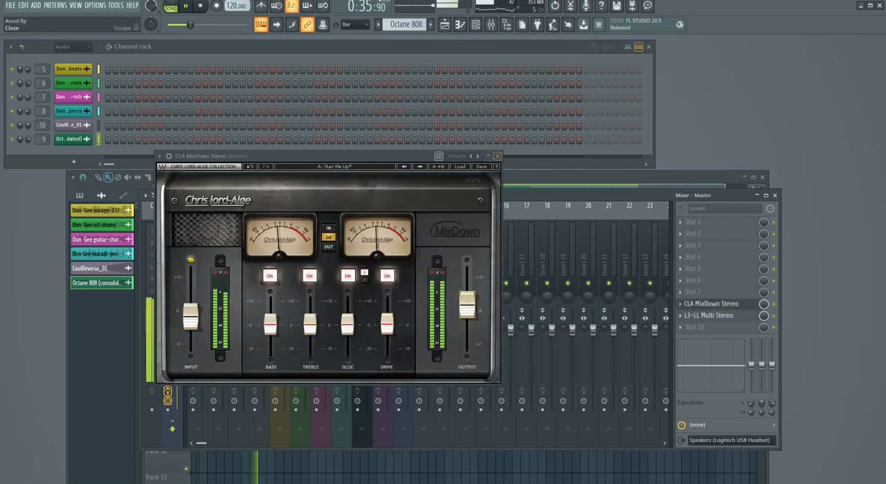
click(364, 263)
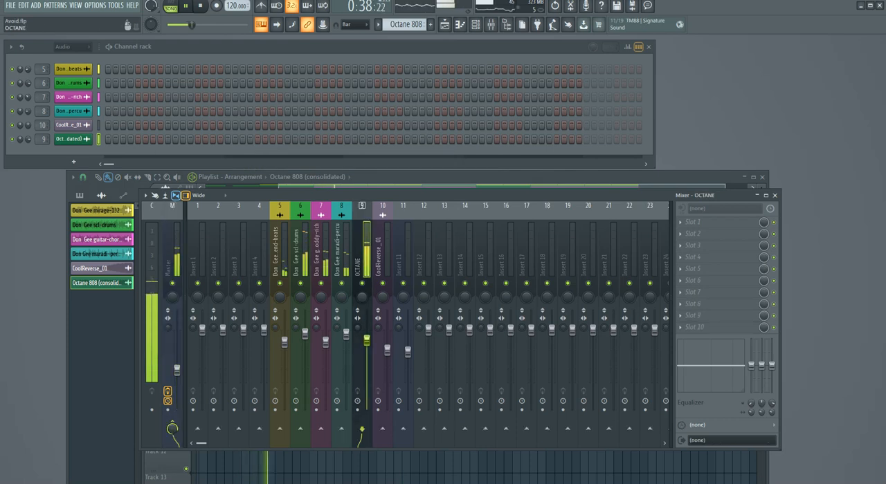
drag(367, 340, 367, 347)
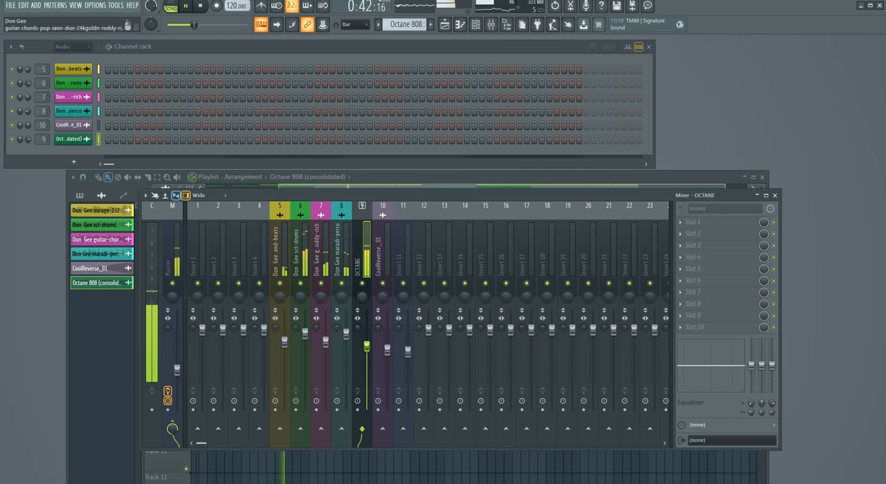
Step: Compare the loudness with the Master fader raised, at -14.9 dB and at -20.4 dB during playback
drag(176, 371, 177, 346)
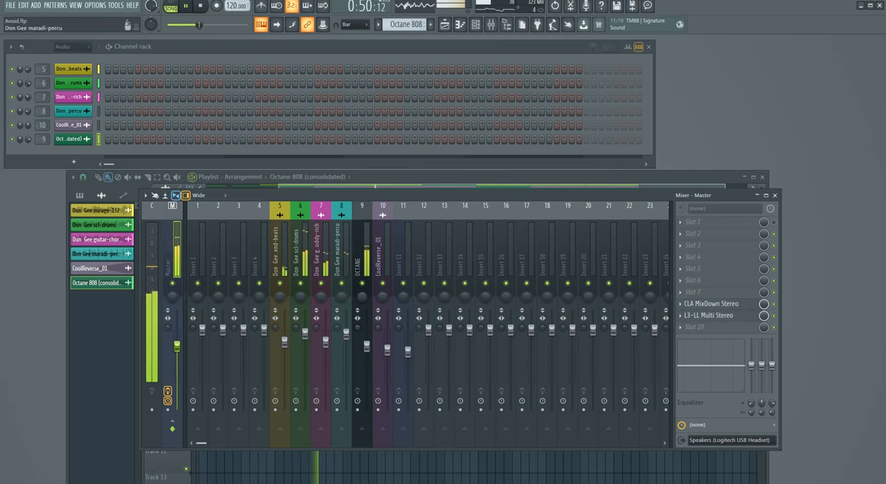
drag(346, 196, 408, 176)
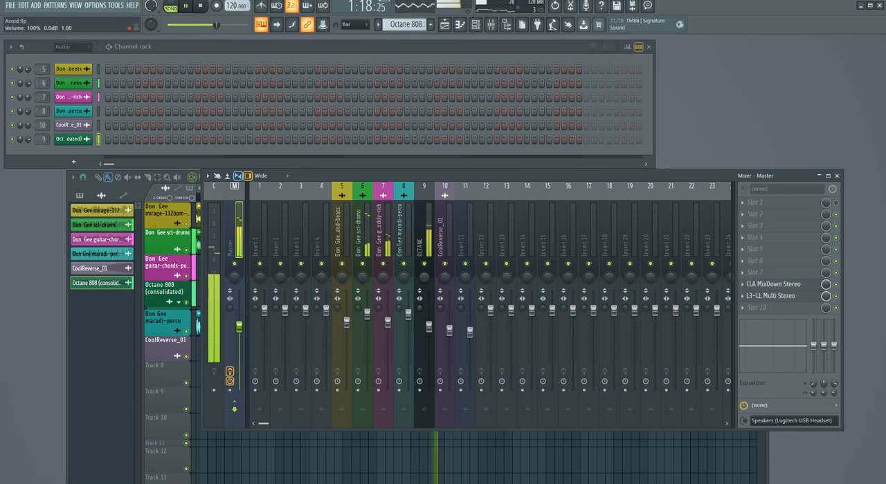
drag(239, 326, 239, 357)
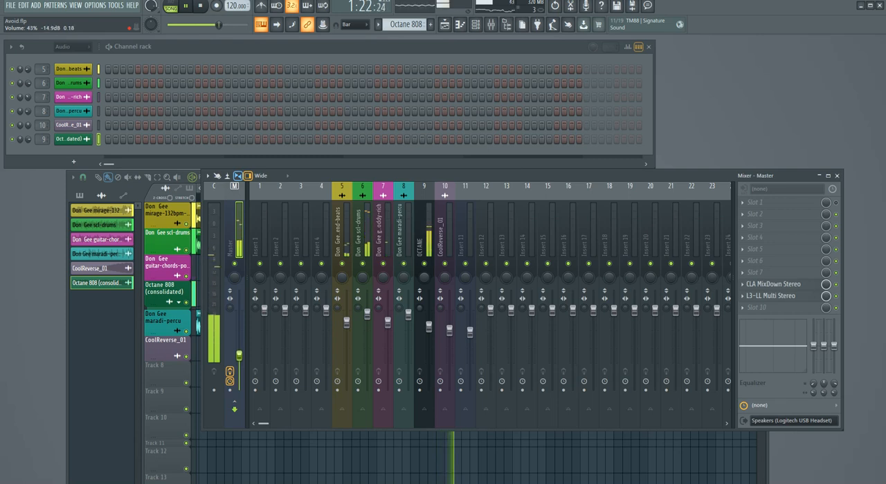
drag(389, 175, 263, 197)
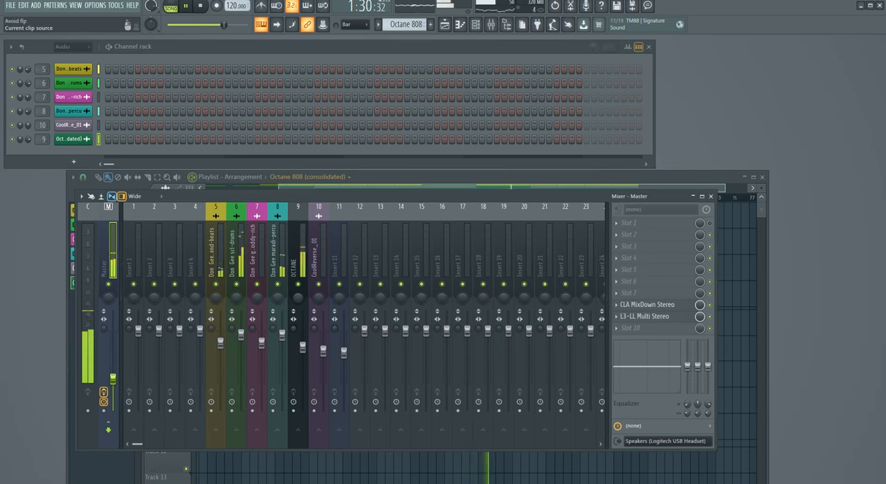
drag(113, 379, 112, 389)
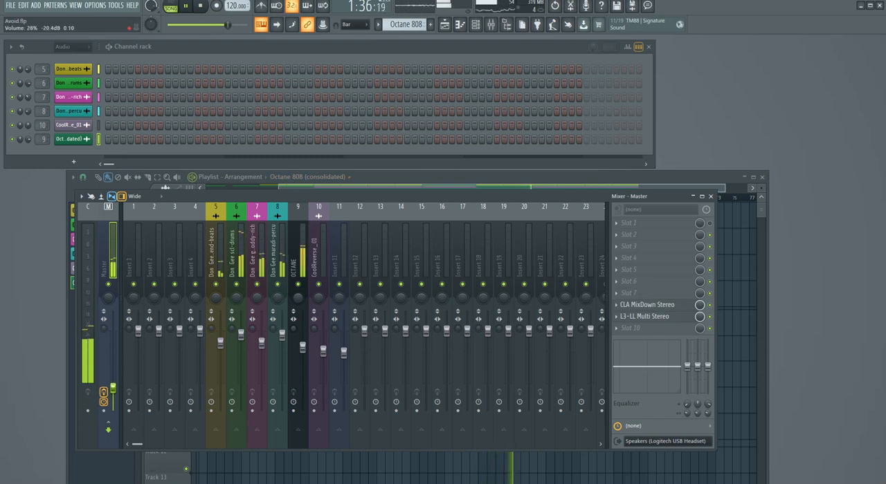
Step: Close the mixer, reposition the playlist window and show the whole arrangement from bar 1
drag(565, 196, 643, 169)
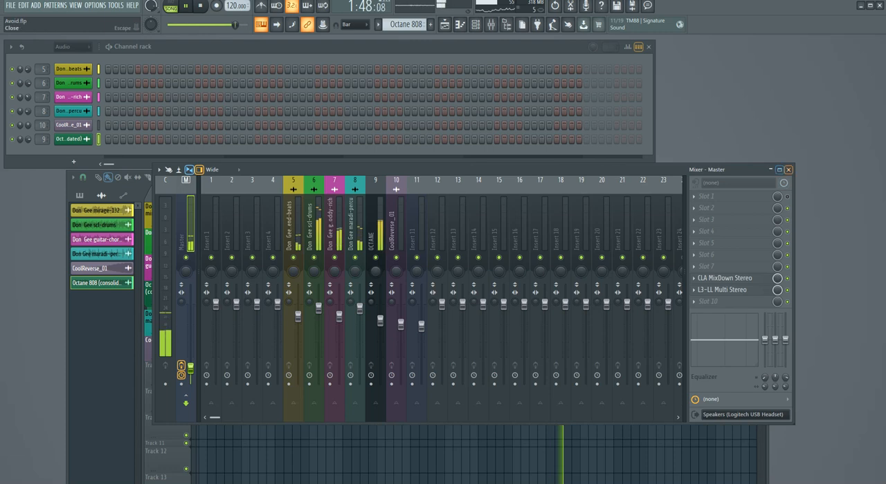
click(788, 170)
mouse_move(568, 177)
mouse_down()
mouse_move(579, 192)
mouse_move(581, 181)
mouse_up()
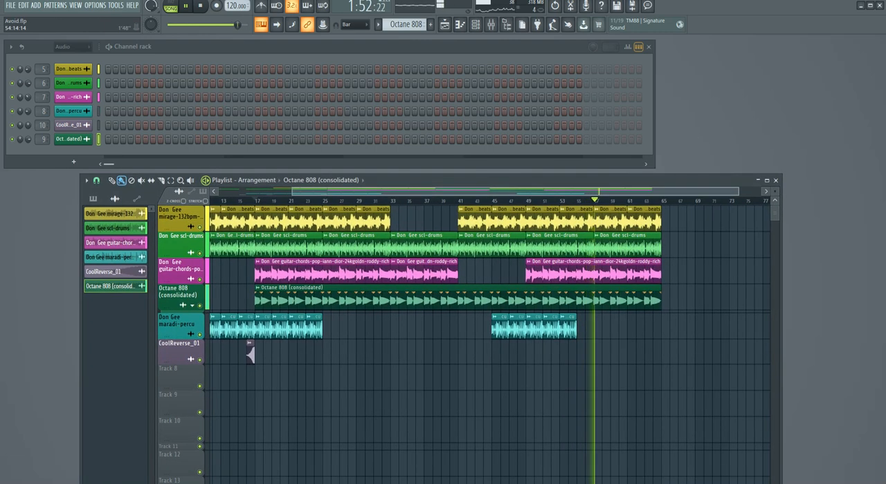
drag(465, 178, 511, 173)
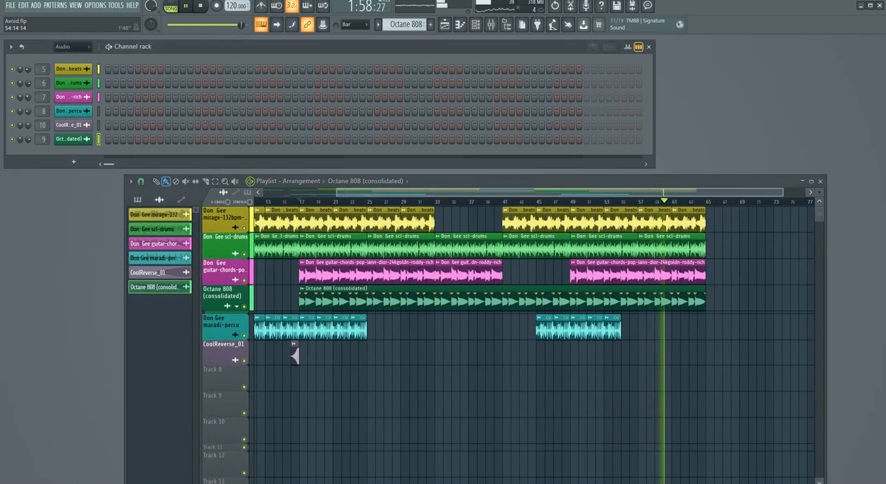
drag(511, 174, 472, 186)
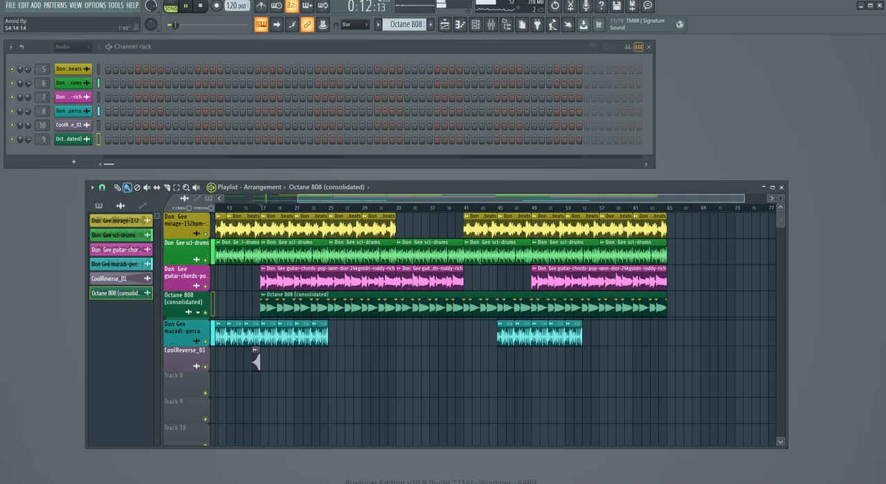
drag(298, 199, 225, 199)
drag(443, 188, 515, 192)
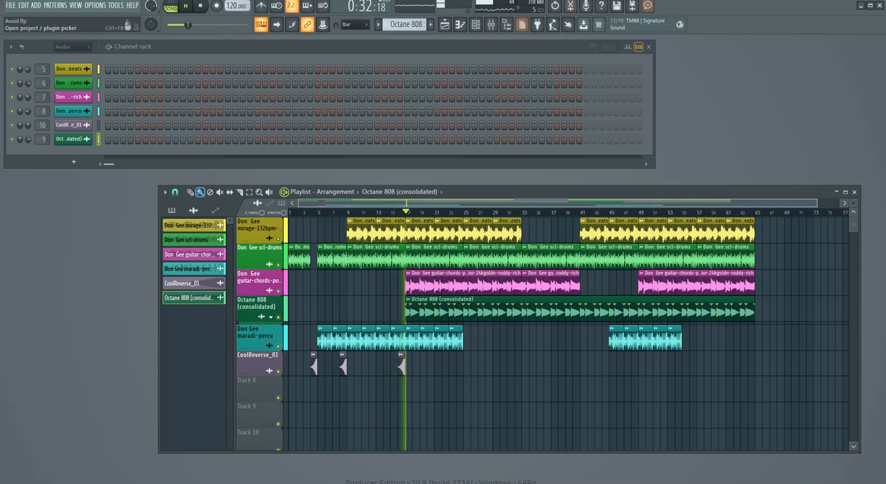
Step: Reopen the mixer, set the Master fader to -17.6 dB and stop playback
key(F9)
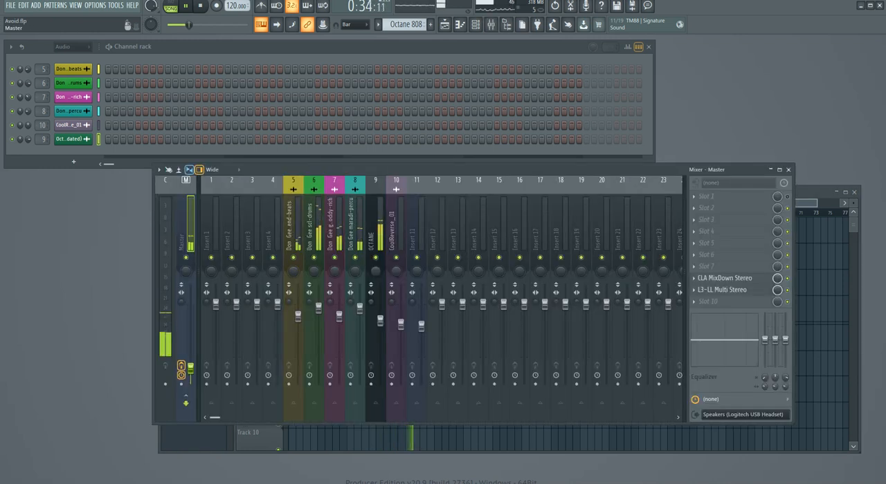
drag(191, 368, 190, 355)
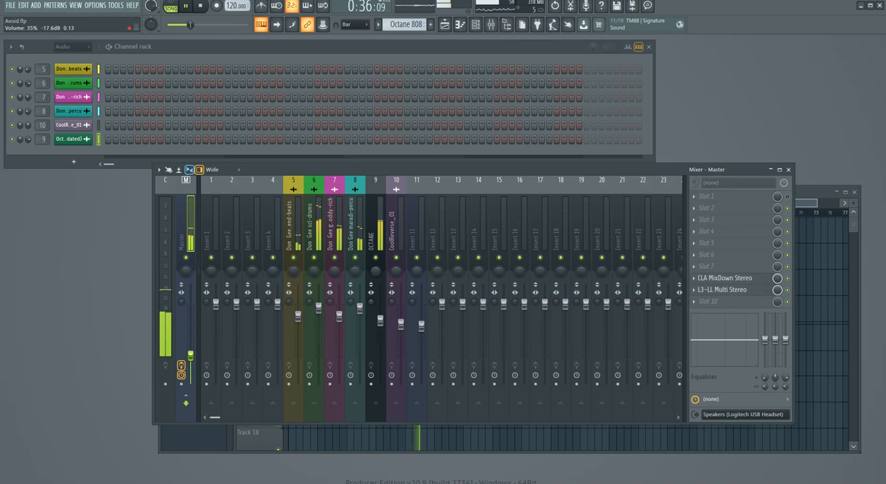
key(space)
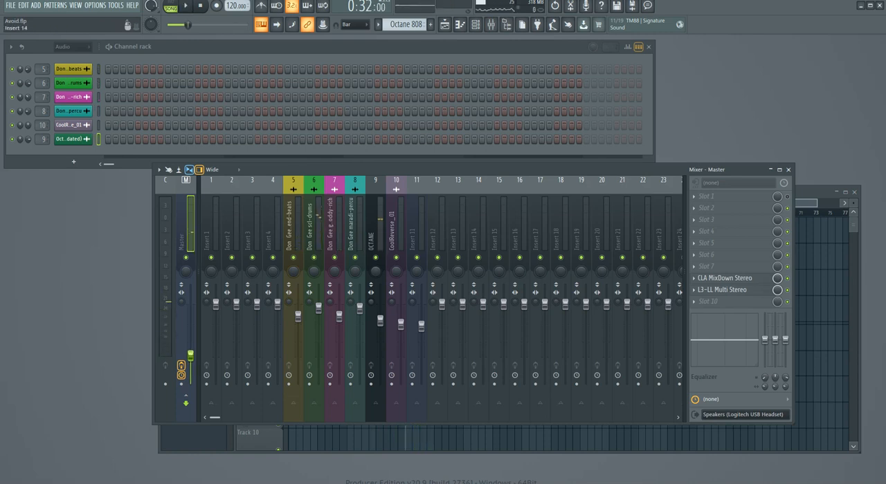
Step: Open CLA MixDown Stereo on the Master and move its window up over the channel rack
click(724, 278)
drag(228, 156, 254, 93)
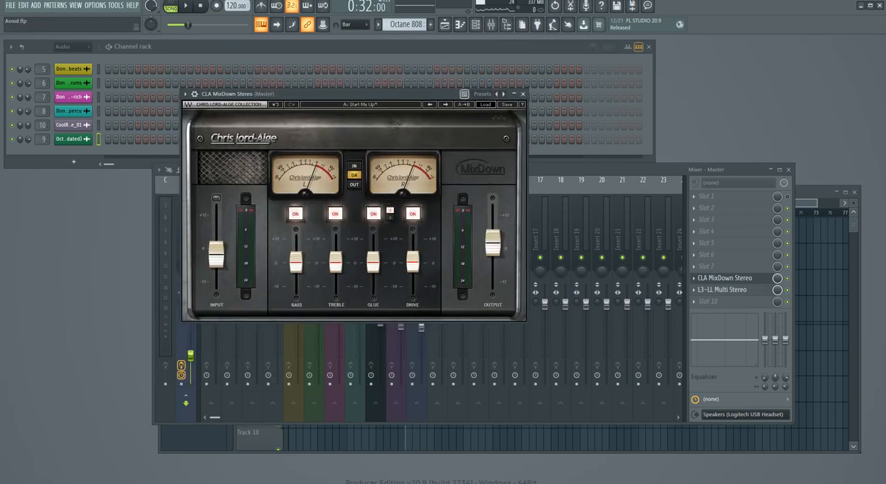
Step: Look through the factory presets of CLA MixDown Stereo without changing the preset, and move the plugin window down over the mixer
click(484, 105)
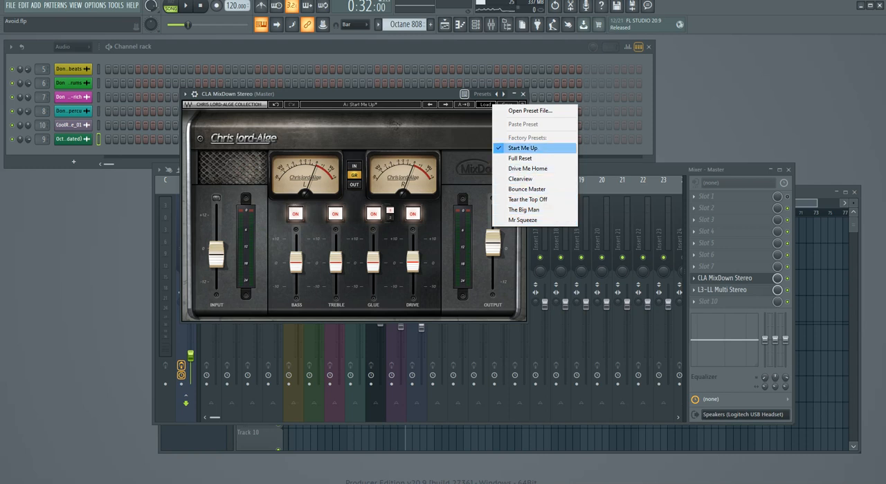
key(Escape)
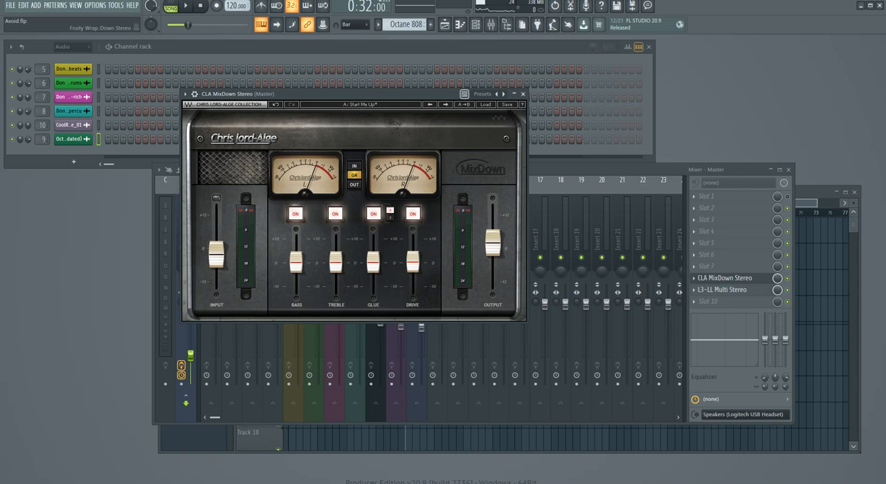
drag(360, 94, 381, 125)
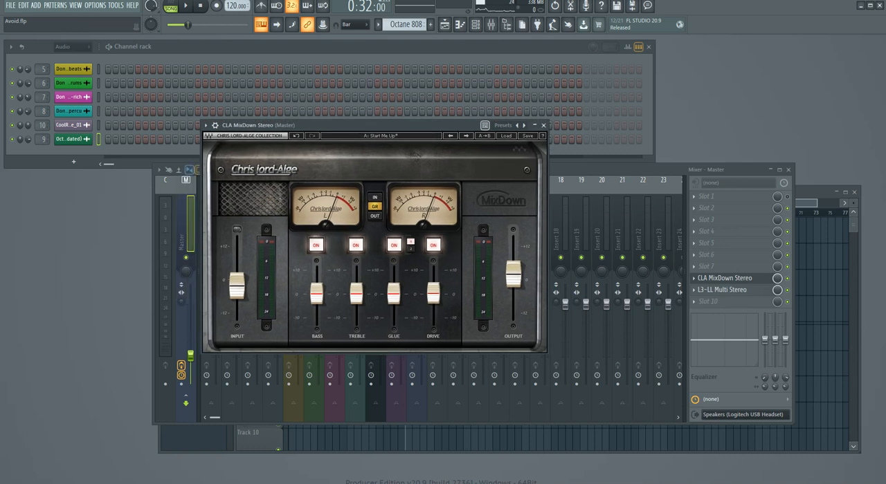
drag(380, 125, 398, 149)
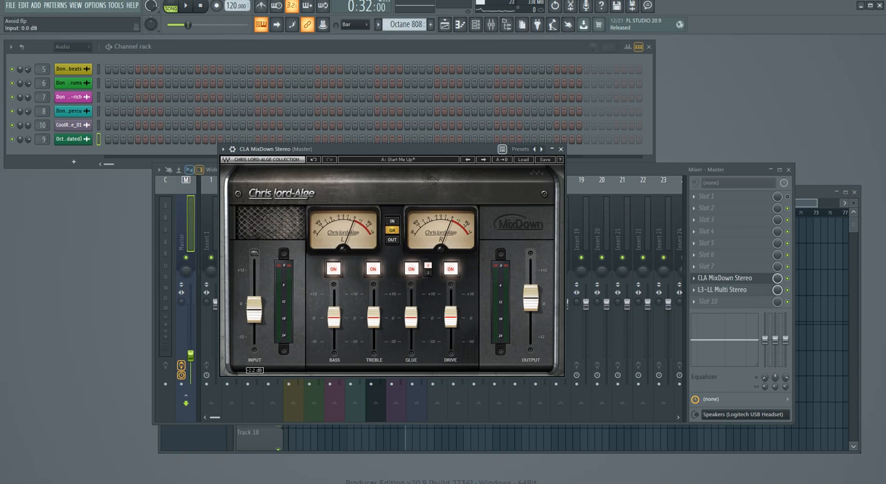
Step: Raise the CLA MixDown Input to 4.6 dB and start playback to hear how hard it is driven
drag(254, 310, 254, 304)
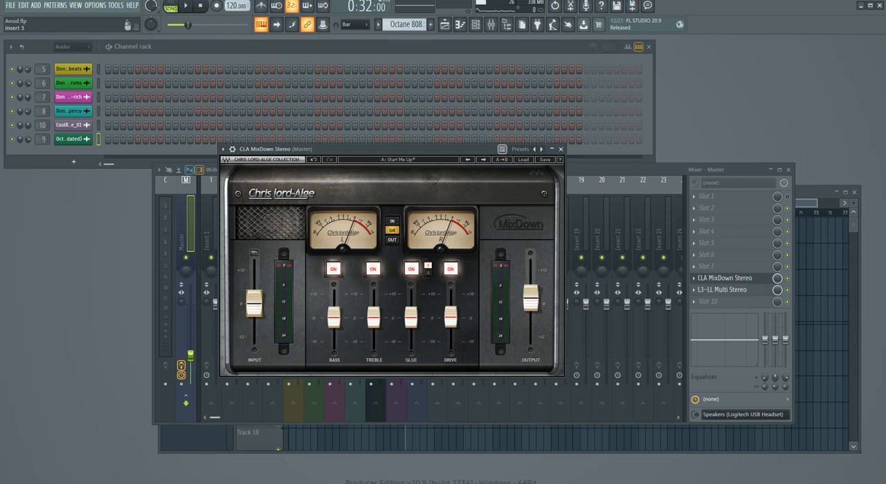
drag(254, 304, 254, 290)
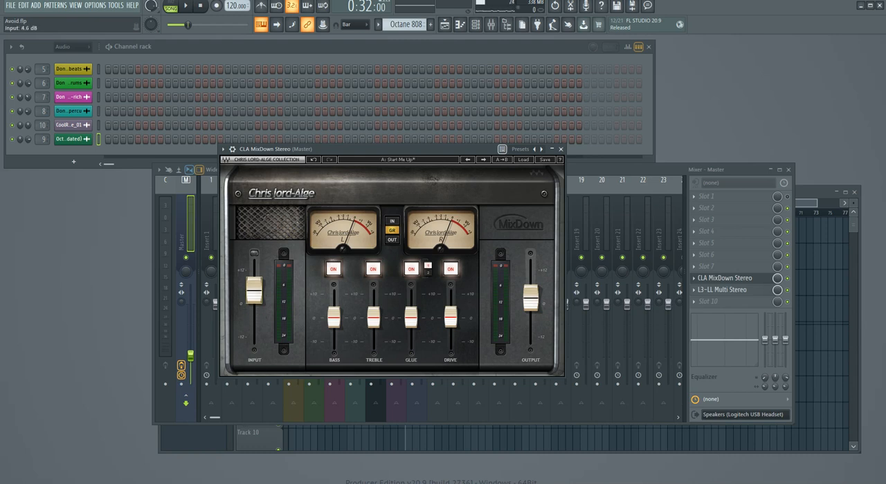
key(space)
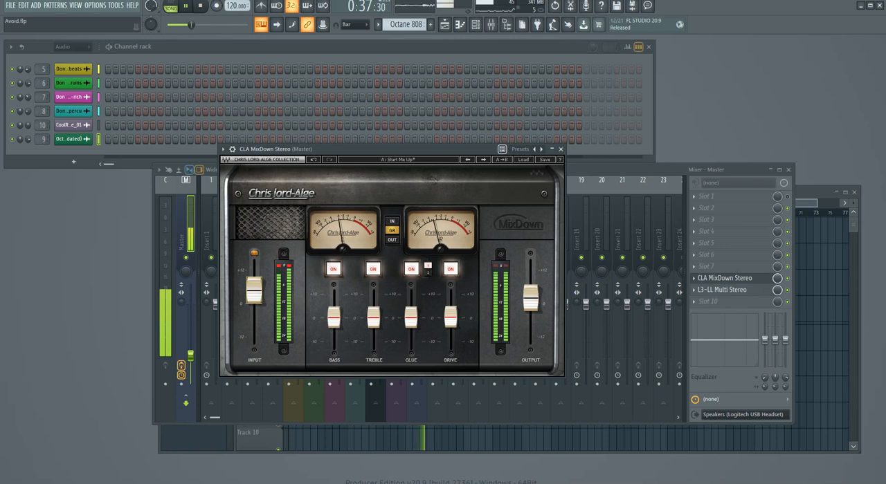
Step: During playback, lower the CLA MixDown Input to -4.0 dB and reset its Output to 0.0 dB
drag(253, 289, 253, 316)
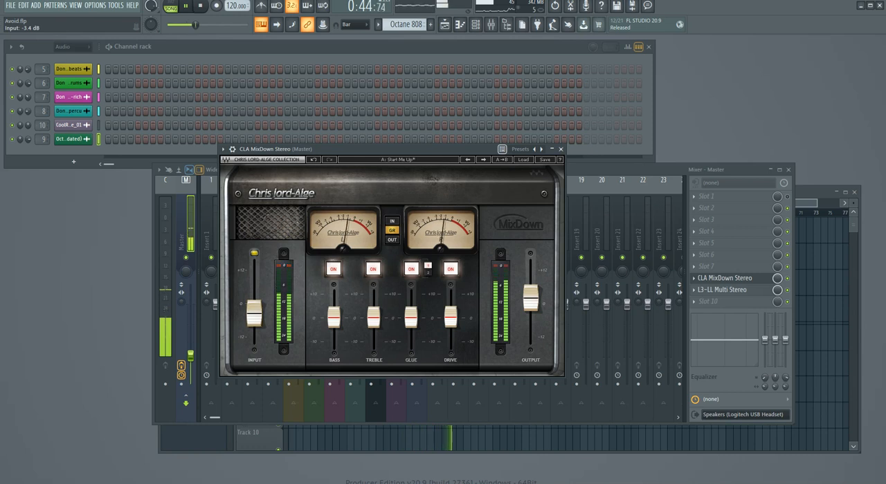
mouse_move(254, 314)
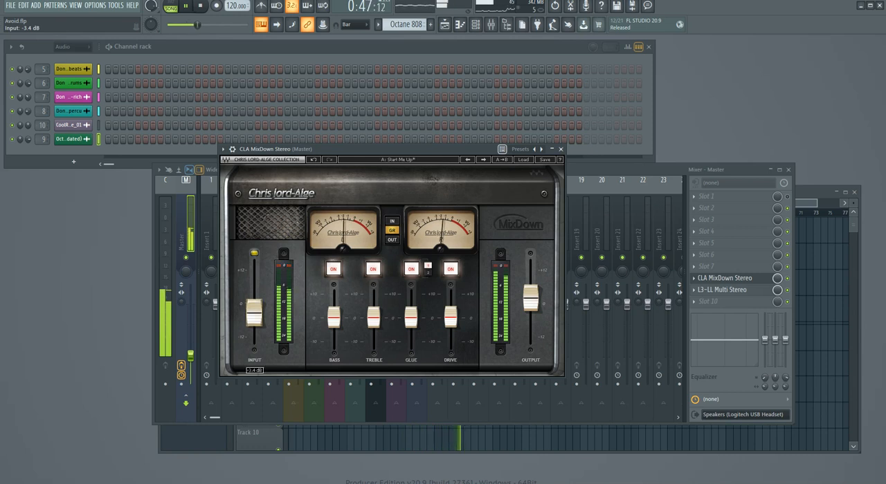
drag(254, 314, 254, 313)
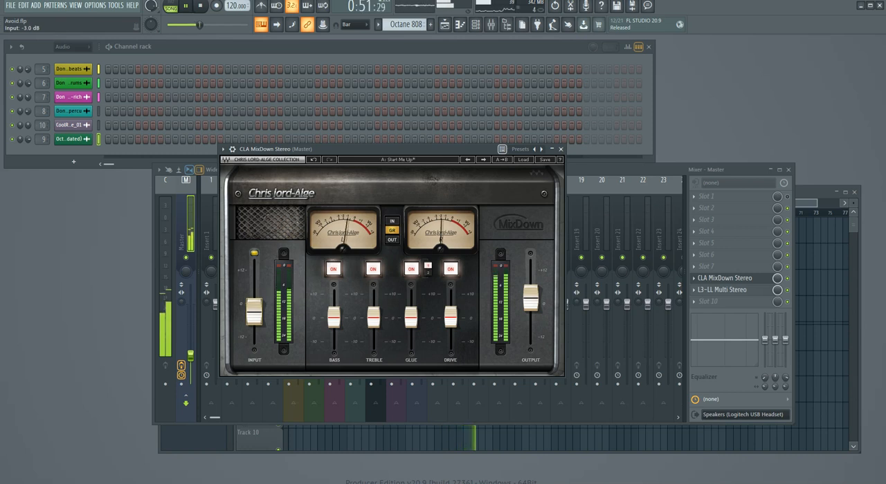
double_click(530, 299)
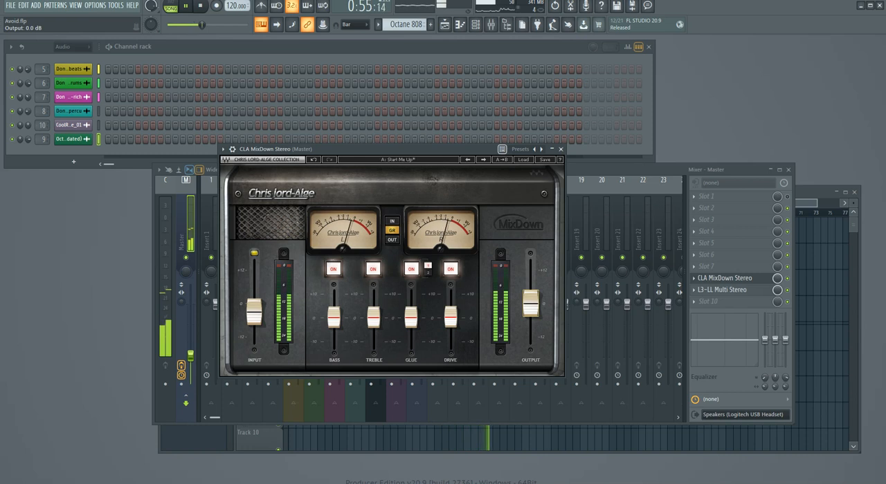
drag(254, 312, 253, 315)
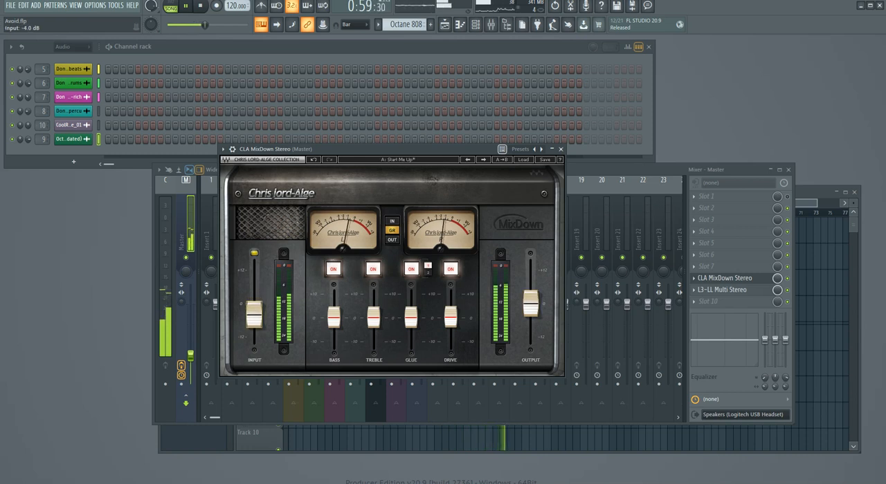
Step: Bypass L3-LL Multi Stereo on the Master and bring the CLA MixDown Stereo window back to the front
drag(402, 149, 319, 172)
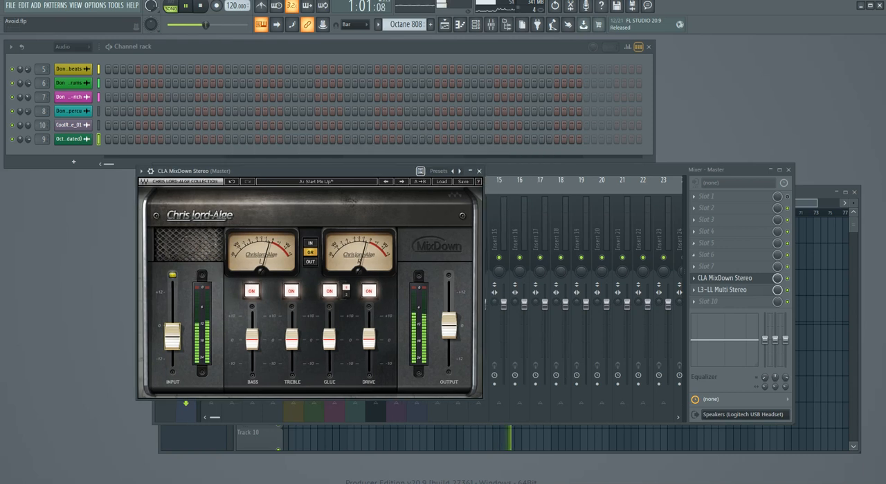
click(787, 290)
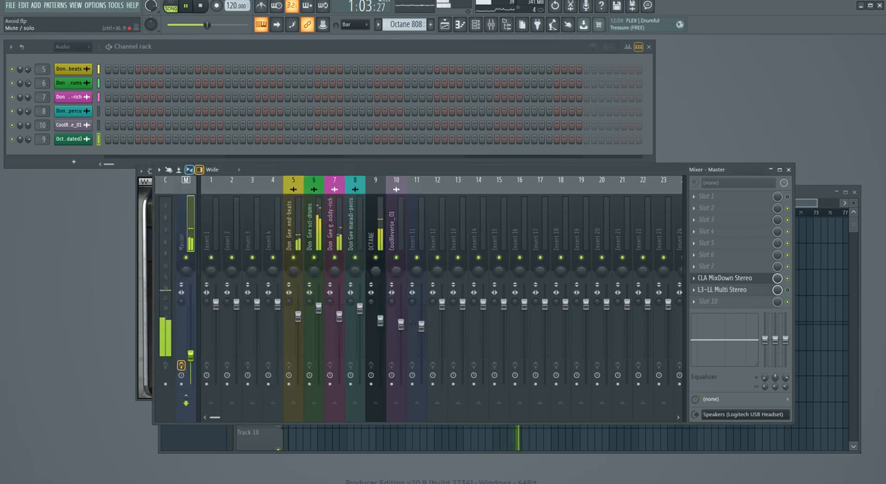
click(724, 278)
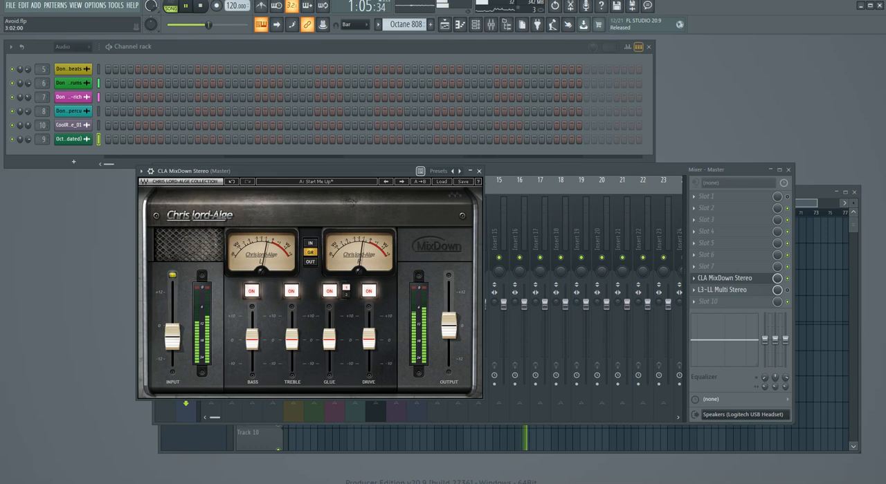
Step: Shift the CLA MixDown window slightly aside and raise its Output to about 2 dB
drag(333, 171, 319, 171)
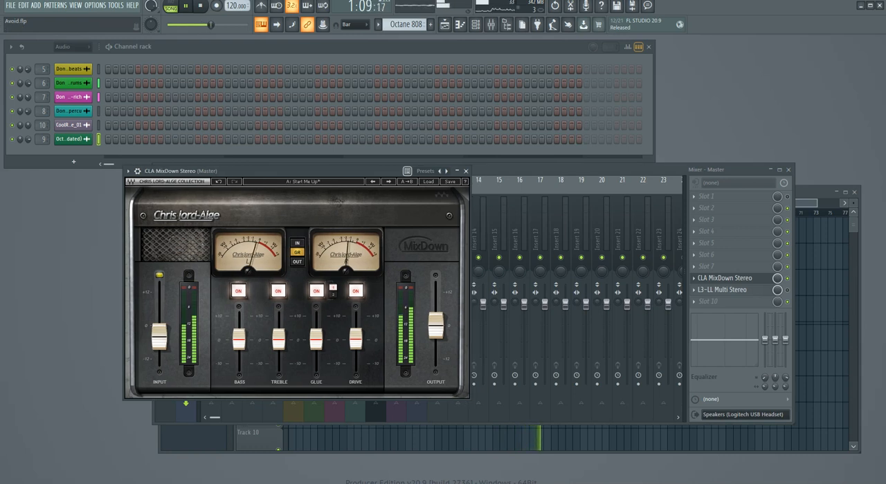
drag(436, 325, 435, 320)
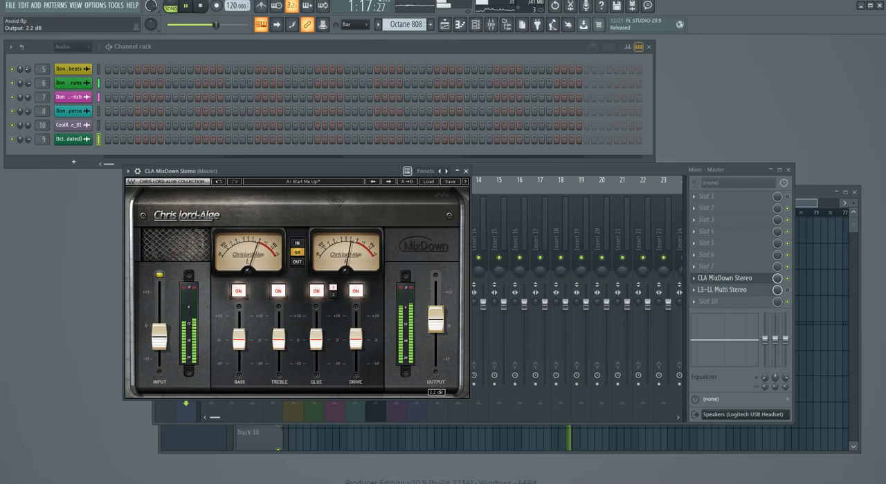
drag(435, 321, 435, 321)
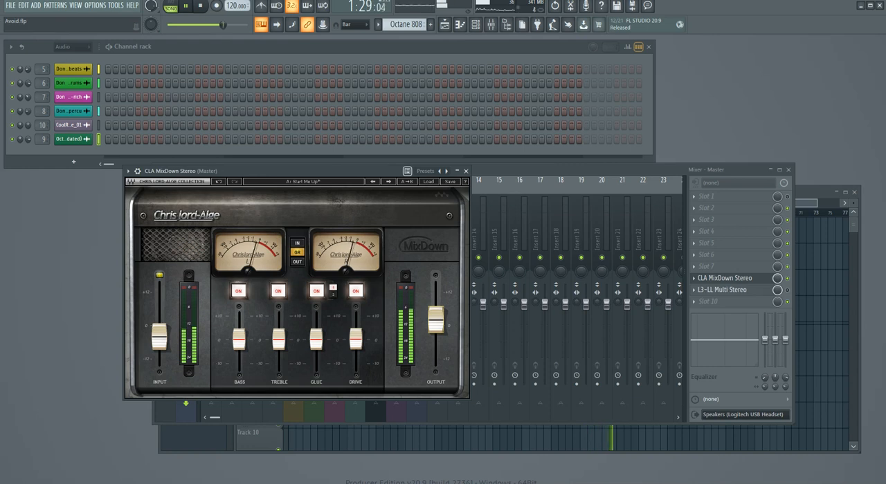
Step: Open L3-LL Multi Stereo, move its window over the mixer and re-enable the effect on the Master
click(721, 290)
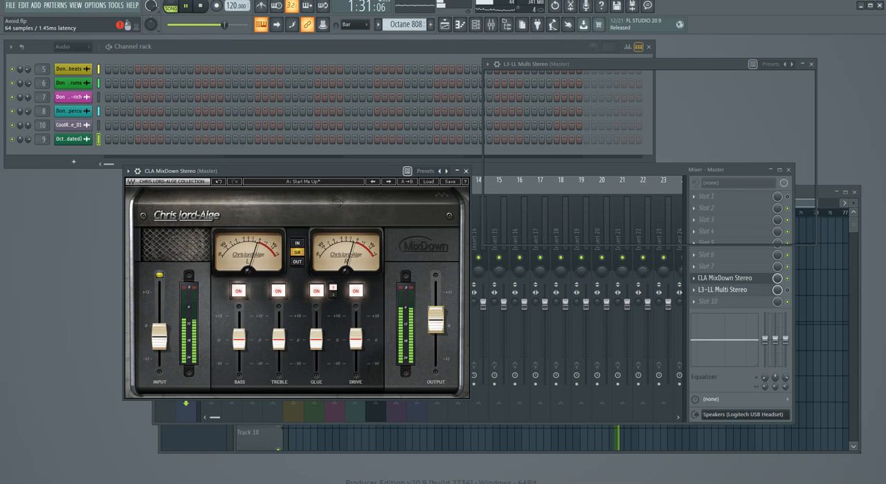
click(476, 171)
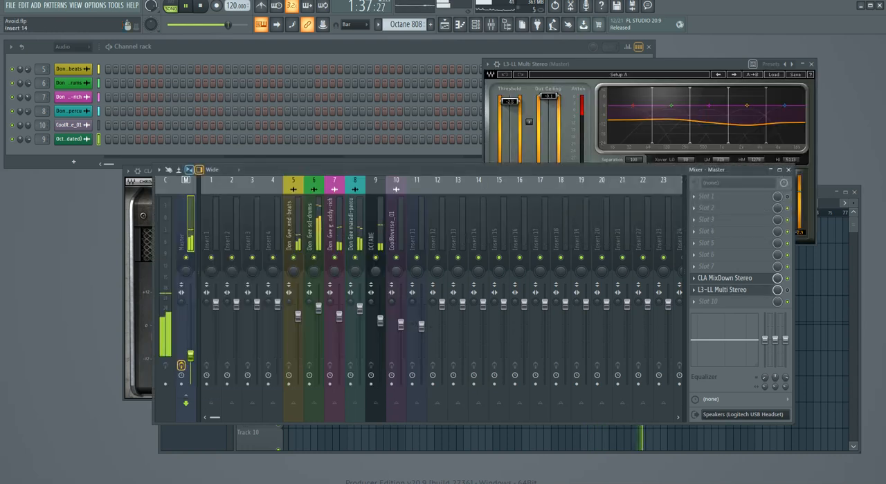
drag(595, 64, 323, 174)
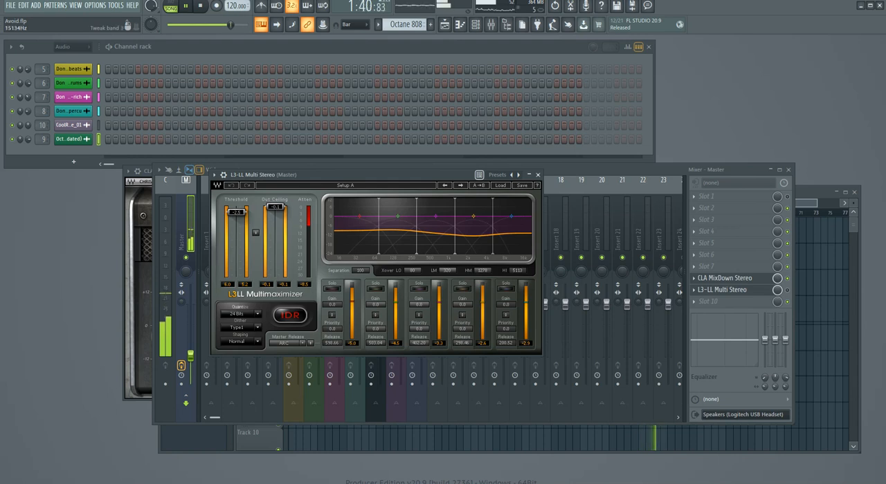
click(787, 290)
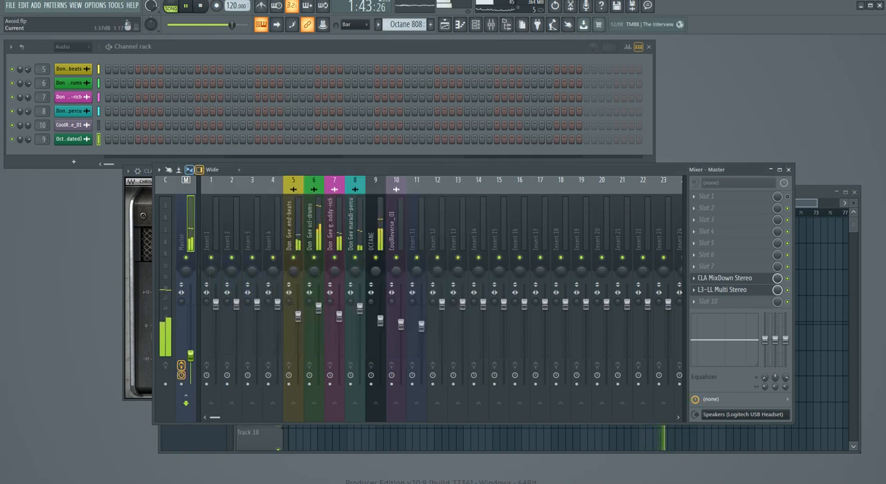
Step: Close CLA MixDown Stereo, reopen L3-LL Multi Stereo to set its Threshold to -3.0 dB, and close it
click(725, 278)
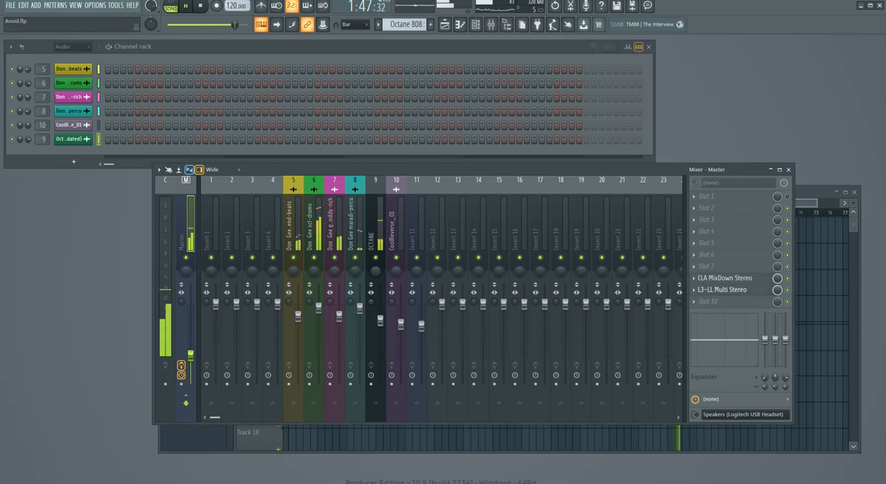
click(722, 290)
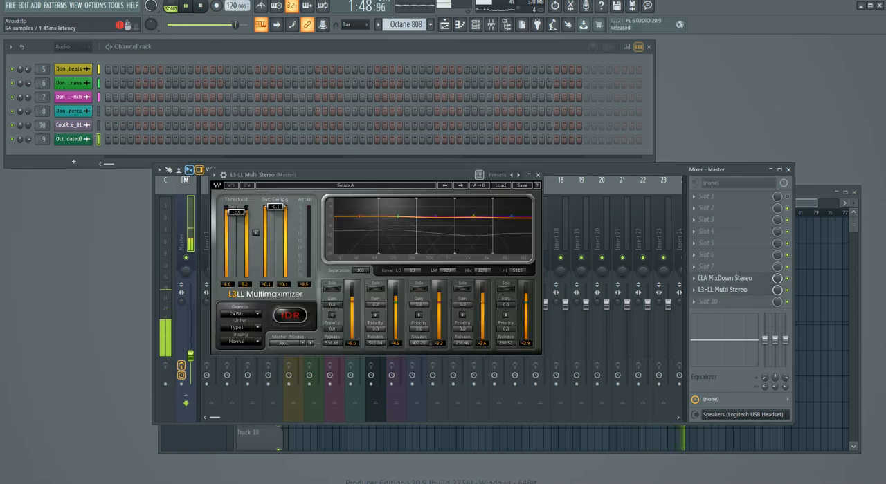
drag(373, 175, 396, 160)
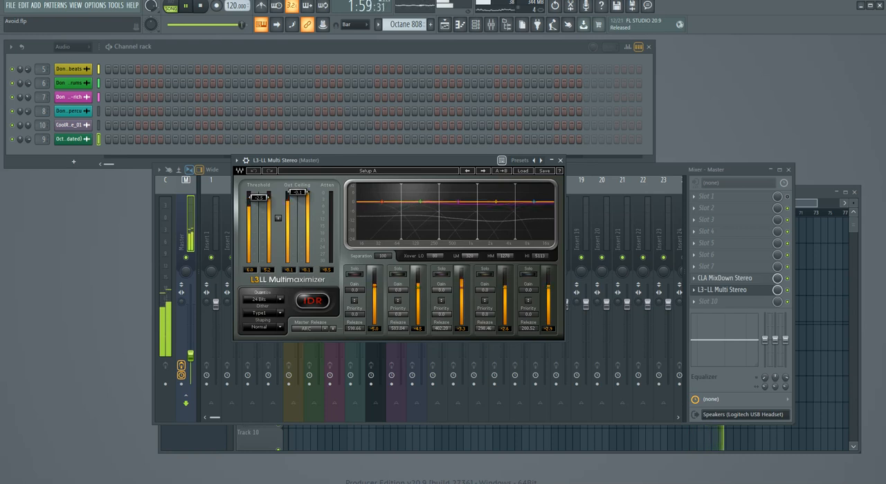
drag(387, 161, 411, 205)
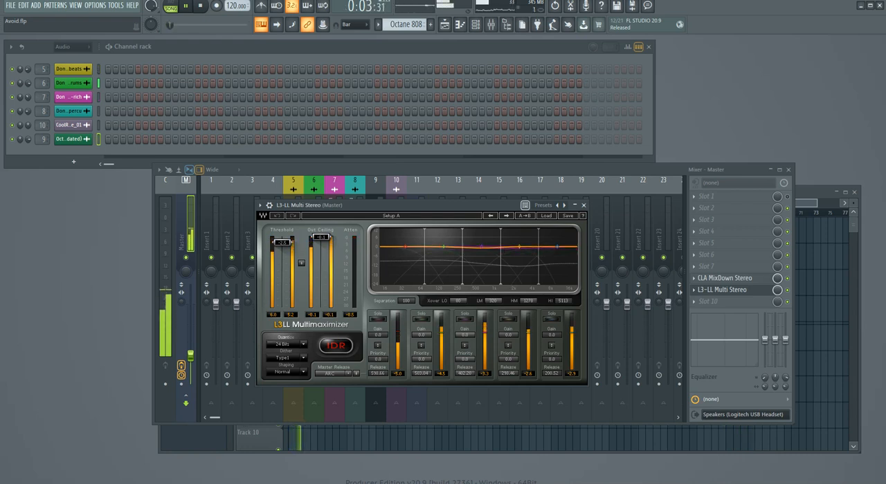
drag(281, 242, 281, 244)
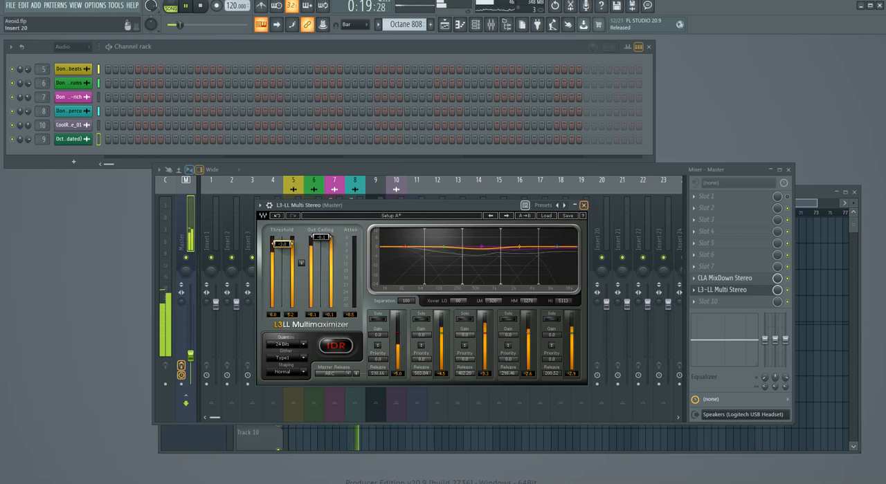
click(583, 205)
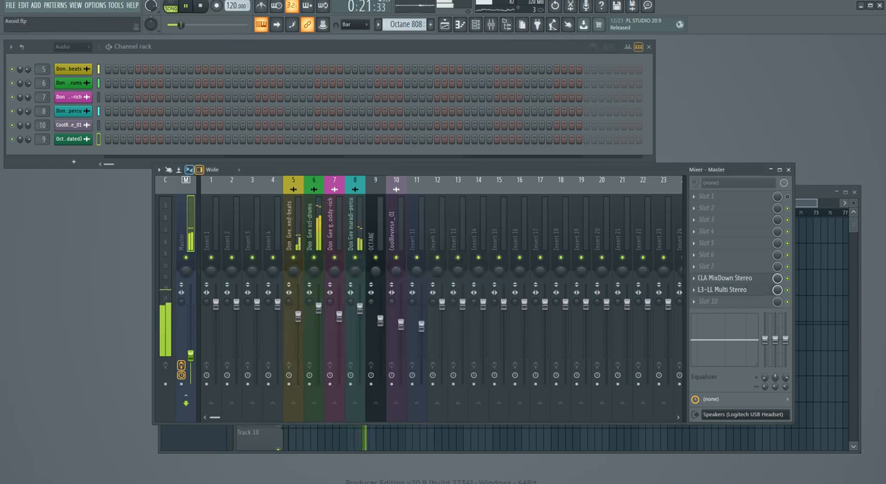
Step: Raise the Master fader to increase the overall loudness and stop playback
drag(190, 355, 190, 328)
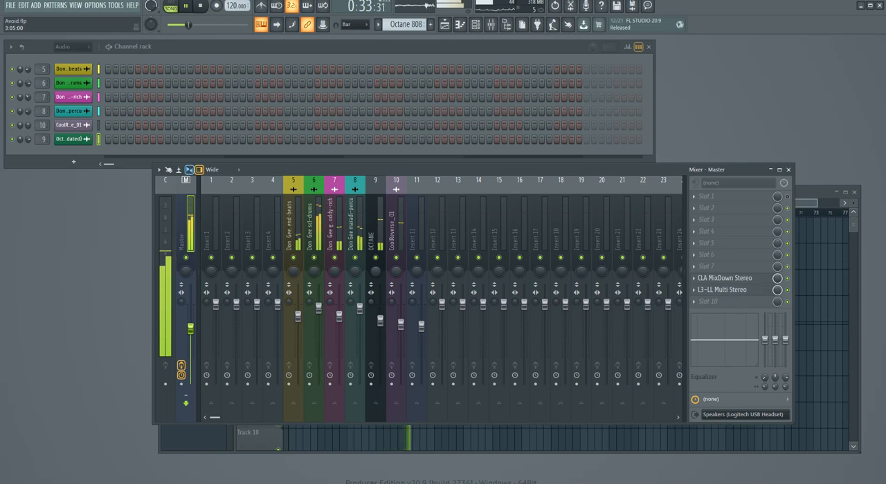
key(space)
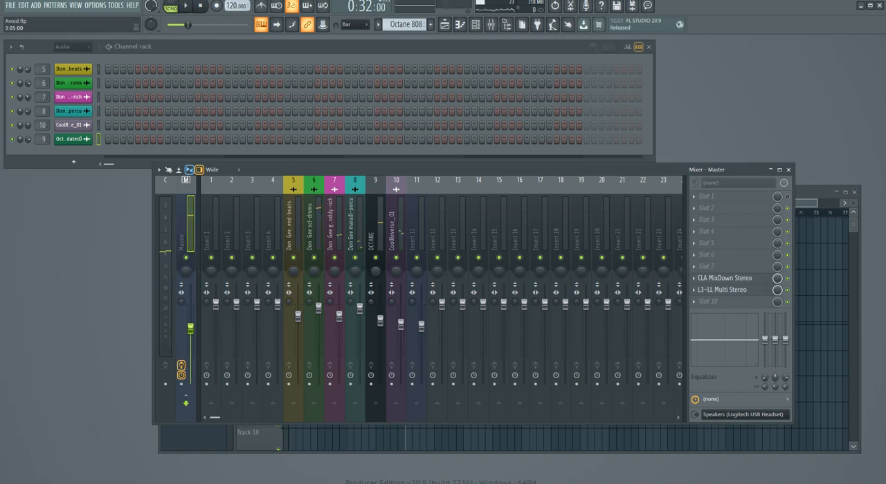